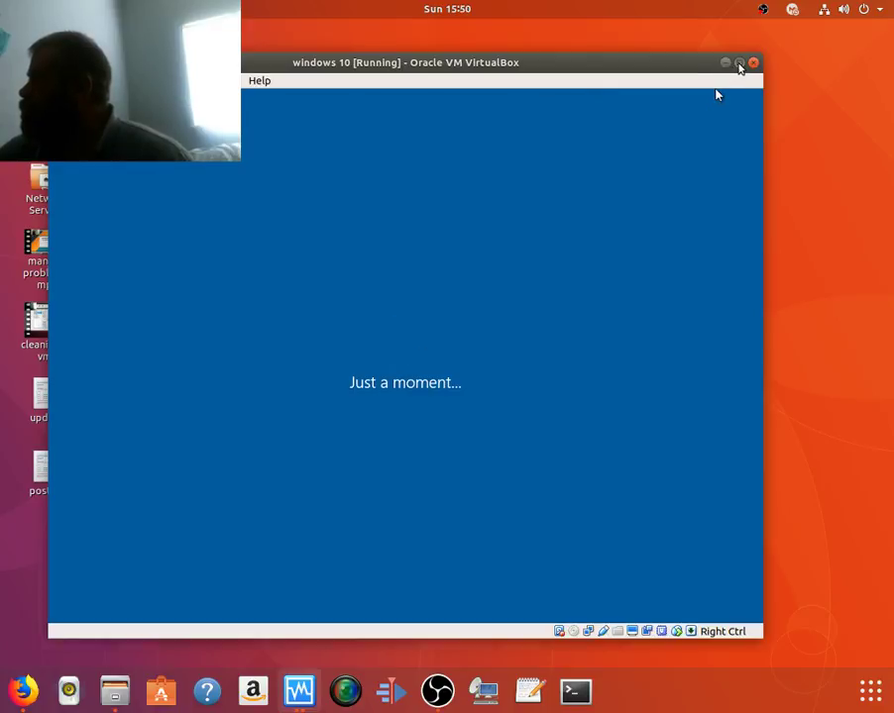
Step: Maximize the VM window so the Windows 10 guest fills the screen
{"action": "left_click", "coordinate": [738, 62]}
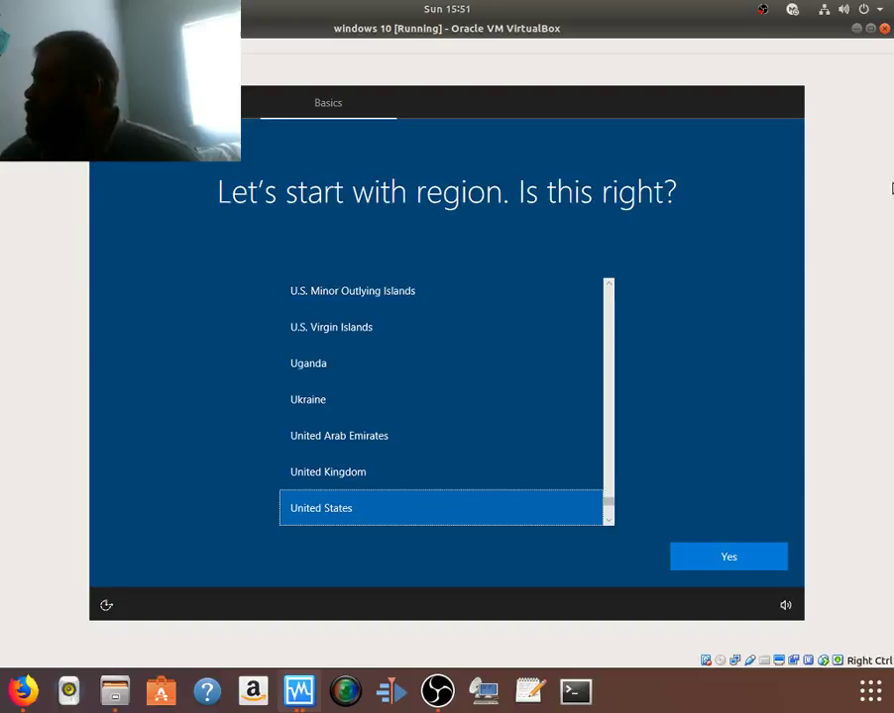
Step: Select United Kingdom as the region in Windows setup
{"action": "key", "text": "Up"}
{"action": "key", "text": "Up"}
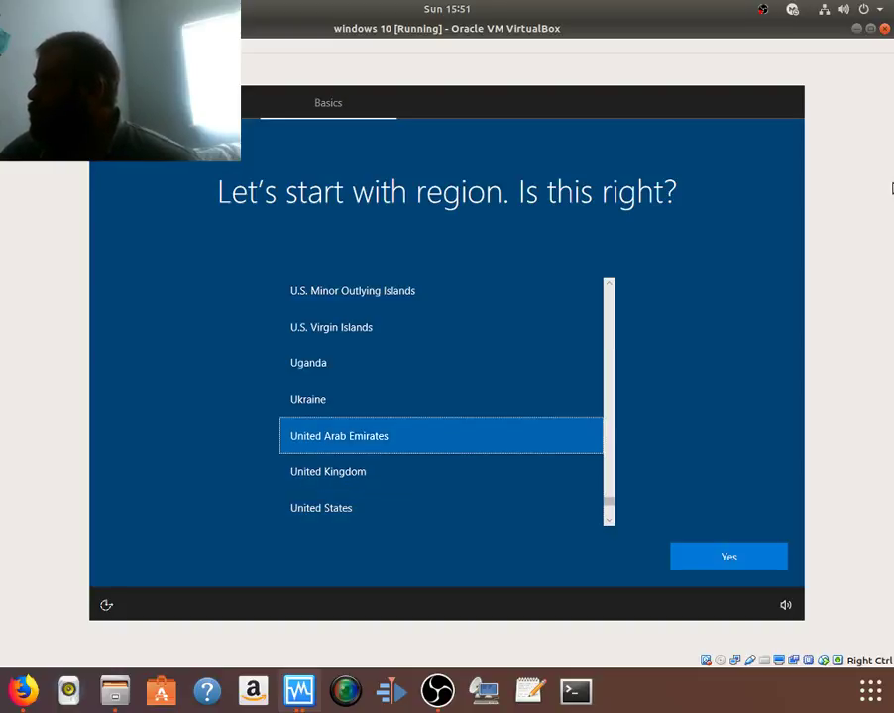
{"action": "key", "text": "Up"}
{"action": "key", "text": "Up"}
{"action": "key", "text": "Up"}
{"action": "key", "text": "Up"}
{"action": "key", "text": "Up"}
{"action": "key", "text": "Up"}
{"action": "key", "text": "Up"}
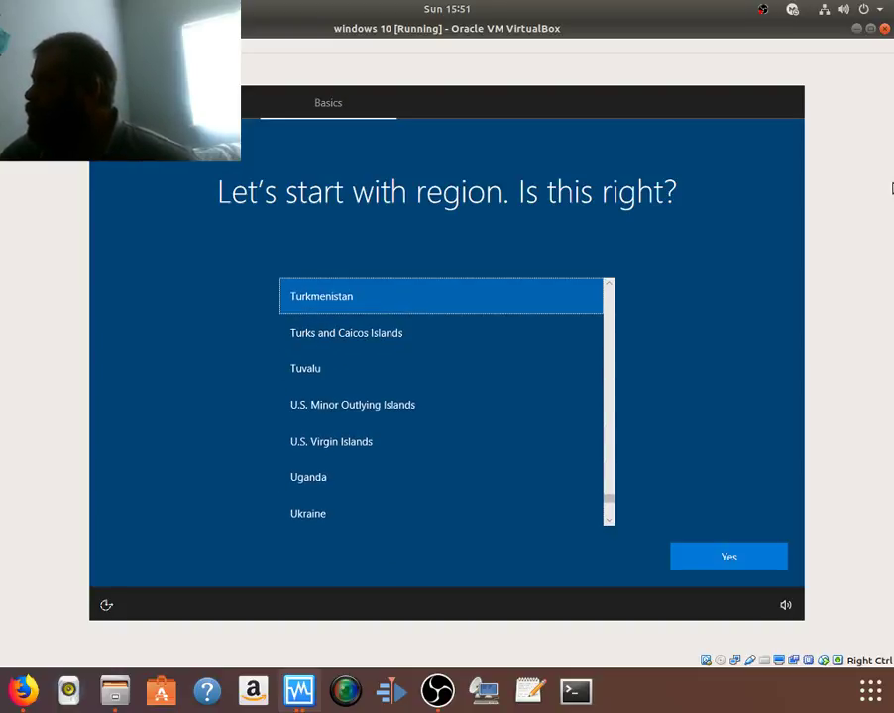
{"action": "key", "text": "Up"}
{"action": "key", "text": "Up"}
{"action": "key", "text": "Up"}
{"action": "key", "text": "Up"}
{"action": "key", "text": "Up"}
{"action": "key", "text": "Up"}
{"action": "key", "text": "Up"}
{"action": "key", "text": "Up"}
{"action": "key", "text": "Up"}
{"action": "key", "text": "Up"}
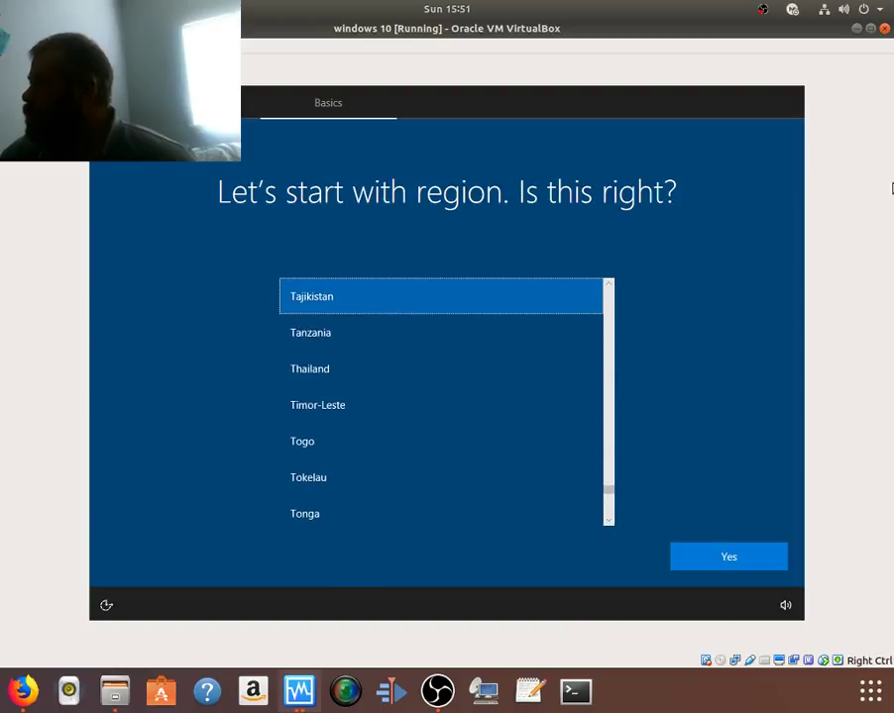
{"action": "key", "text": "Up"}
{"action": "key", "text": "Up"}
{"action": "key", "text": "Up"}
{"action": "key", "text": "Up"}
{"action": "key", "text": "Up"}
{"action": "key", "text": "Up"}
{"action": "key", "text": "Up"}
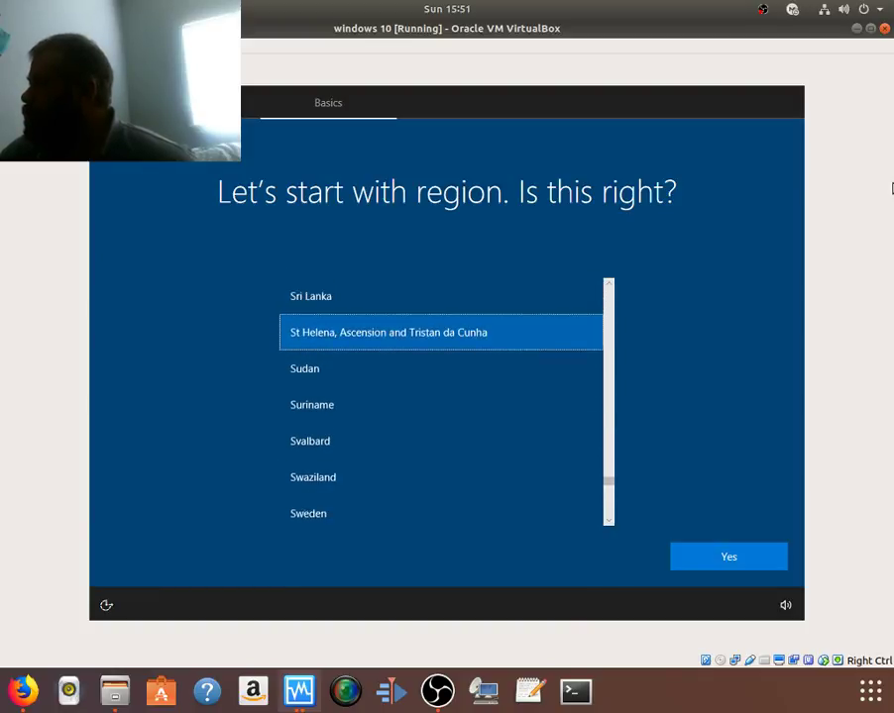
{"action": "key", "text": "Down"}
{"action": "key", "text": "Down"}
{"action": "key", "text": "Down"}
{"action": "key", "text": "Down"}
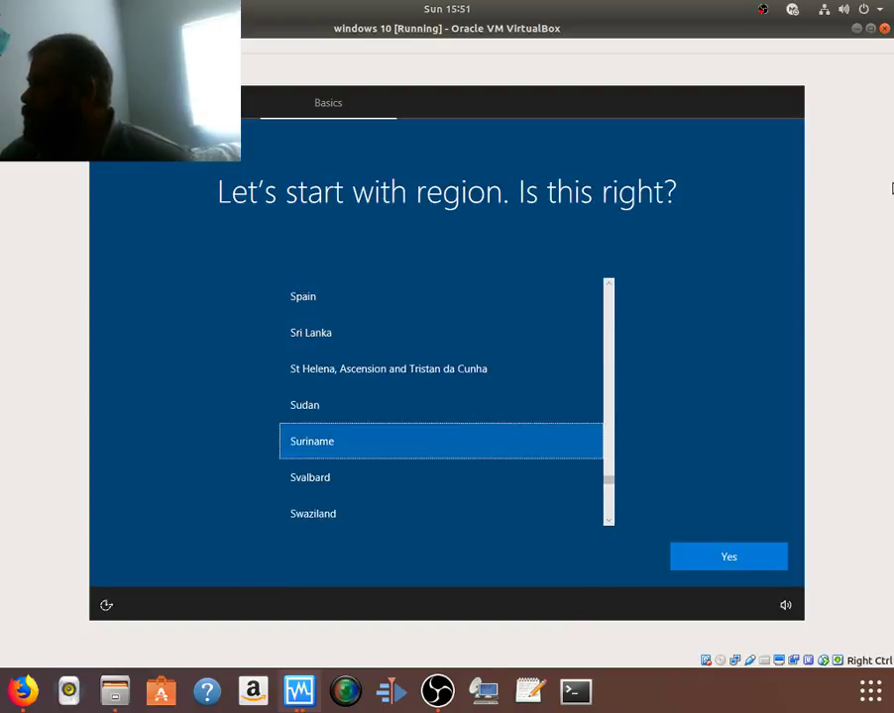
{"action": "key", "text": "Down"}
{"action": "key", "text": "Down"}
{"action": "key", "text": "Down"}
{"action": "key", "text": "Down"}
{"action": "key", "text": "Down"}
{"action": "key", "text": "Down"}
{"action": "key", "text": "Down"}
{"action": "key", "text": "Down"}
{"action": "key", "text": "Down"}
{"action": "key", "text": "Down"}
{"action": "key", "text": "Down"}
{"action": "key", "text": "Down"}
{"action": "key", "text": "Down"}
{"action": "key", "text": "Down"}
{"action": "key", "text": "Down"}
{"action": "key", "text": "Down"}
{"action": "key", "text": "Down"}
{"action": "key", "text": "Down"}
{"action": "key", "text": "Down"}
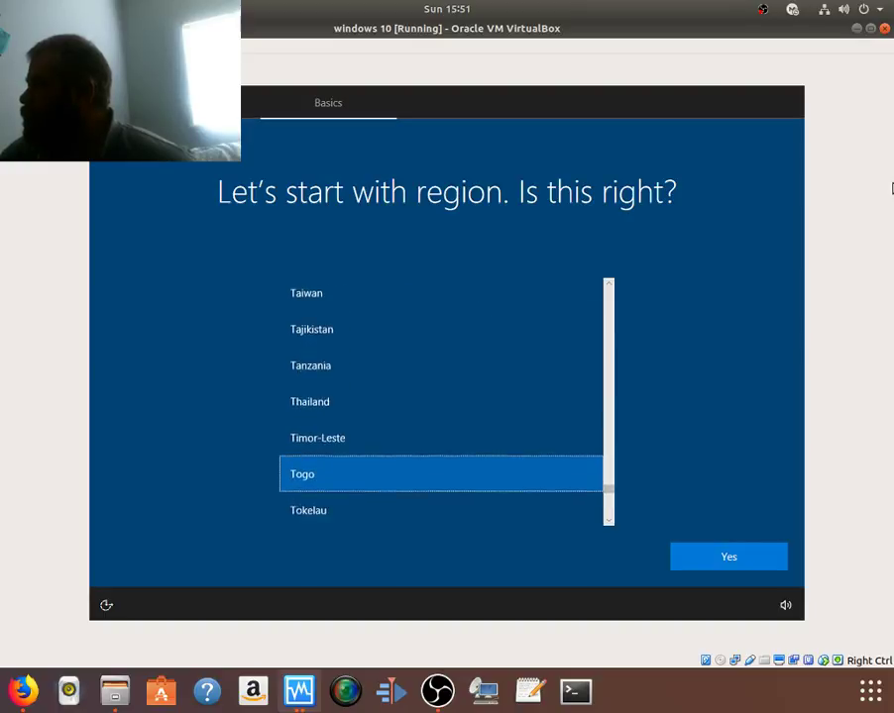
{"action": "key", "text": "Down"}
{"action": "key", "text": "Down"}
{"action": "key", "text": "Down"}
{"action": "key", "text": "Down"}
{"action": "key", "text": "Down"}
{"action": "key", "text": "Down"}
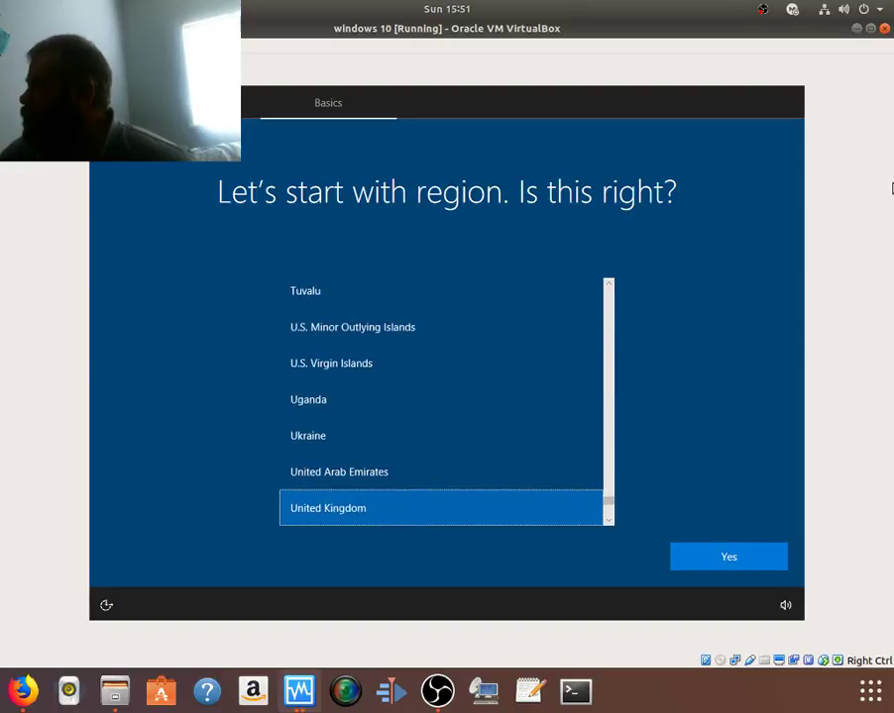
{"action": "key", "text": "Down"}
{"action": "key", "text": "Down"}
{"action": "key", "text": "Up"}
{"action": "key", "text": "Up"}
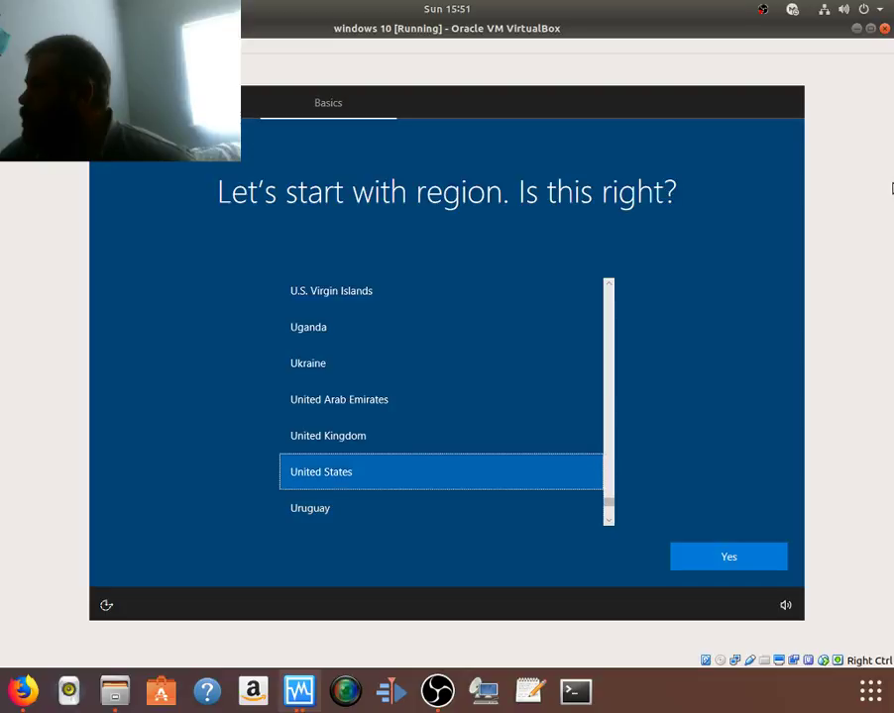
{"action": "key", "text": "Return"}
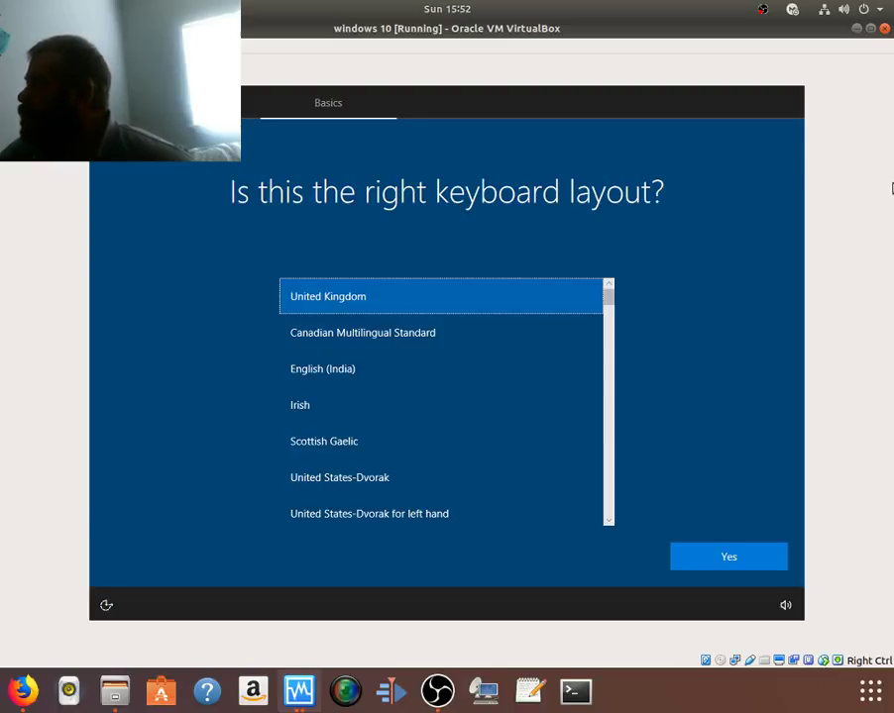
Step: Select and confirm the US keyboard layout
{"action": "key", "text": "Down"}
{"action": "key", "text": "Down"}
{"action": "key", "text": "Down"}
{"action": "key", "text": "Down"}
{"action": "key", "text": "Down"}
{"action": "key", "text": "Down"}
{"action": "key", "text": "Down"}
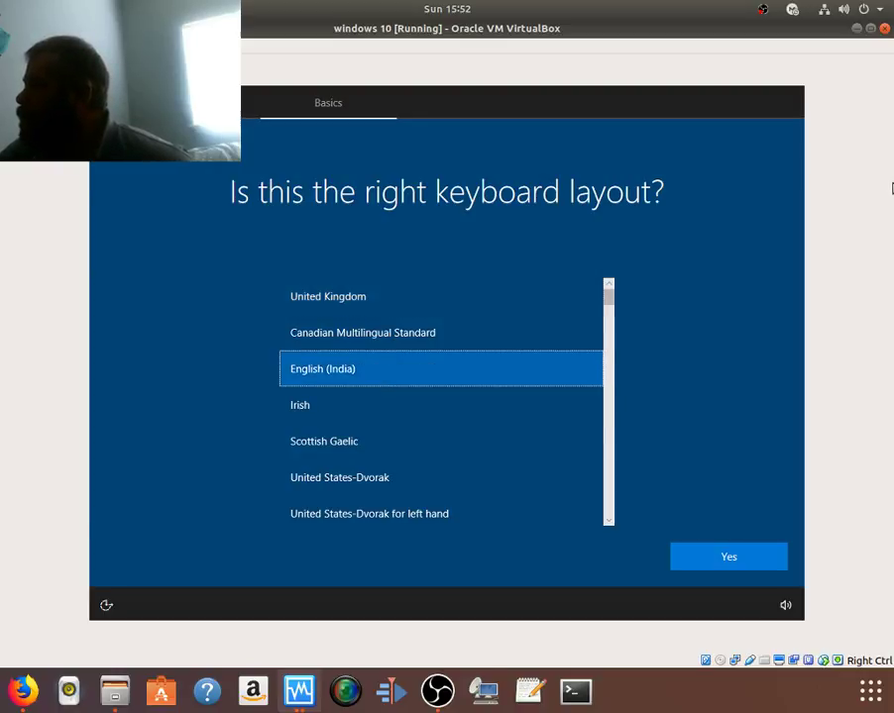
{"action": "key", "text": "Down"}
{"action": "key", "text": "Down"}
{"action": "key", "text": "Down"}
{"action": "key", "text": "Down"}
{"action": "key", "text": "Down"}
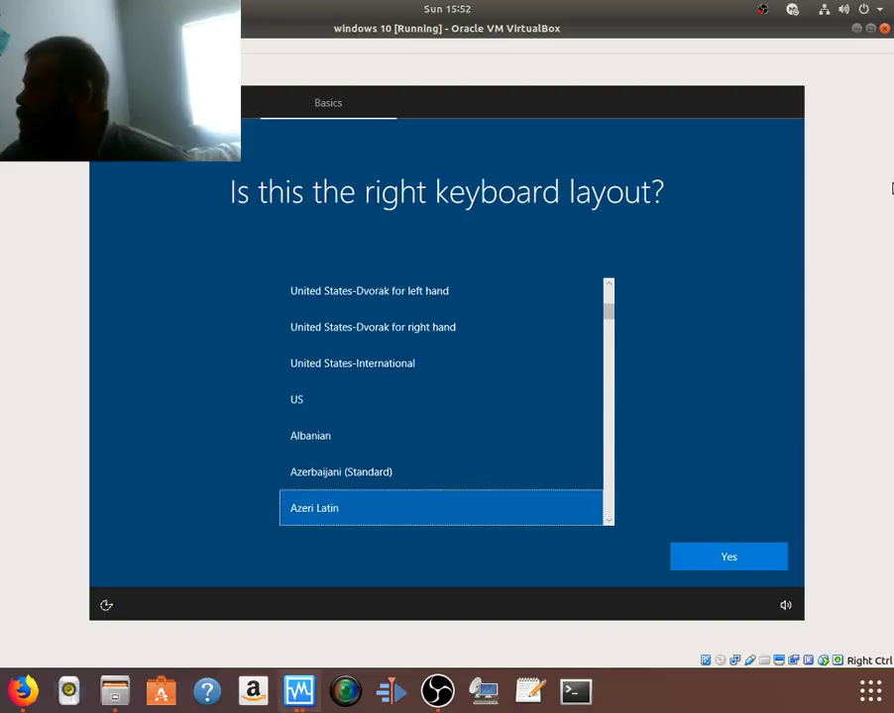
{"action": "key", "text": "Up"}
{"action": "key", "text": "Up"}
{"action": "key", "text": "Up"}
{"action": "key", "text": "Up"}
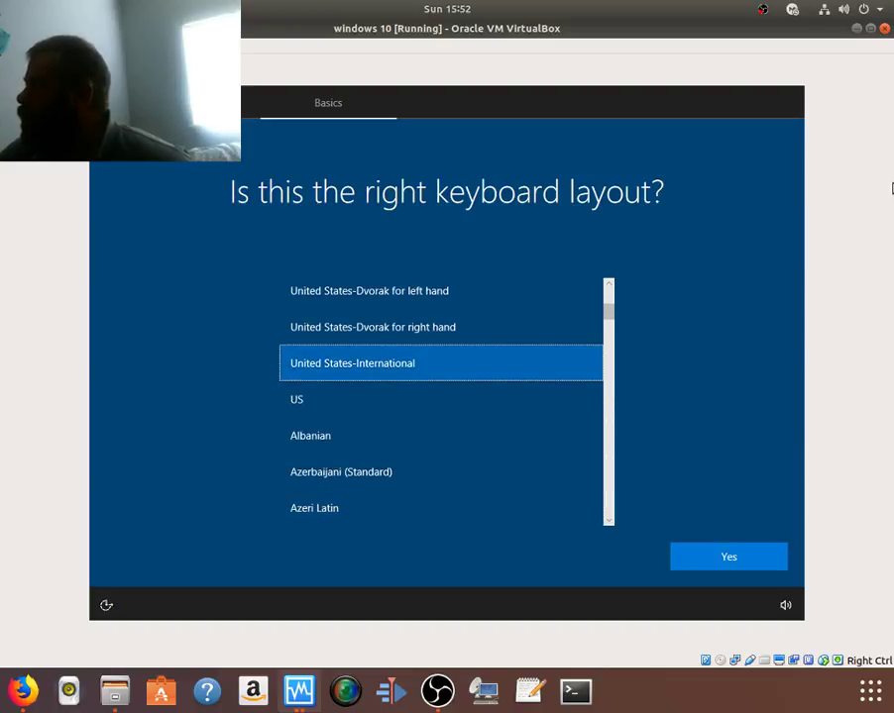
{"action": "key", "text": "Down"}
{"action": "key", "text": "Return"}
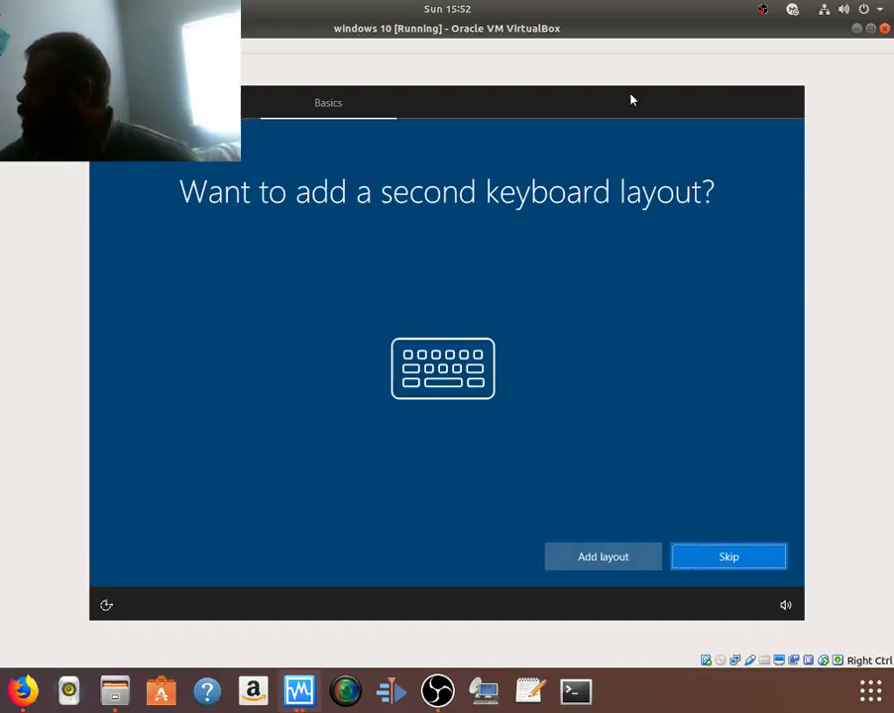
Step: Skip adding a second keyboard layout
{"action": "left_click", "coordinate": [746, 565]}
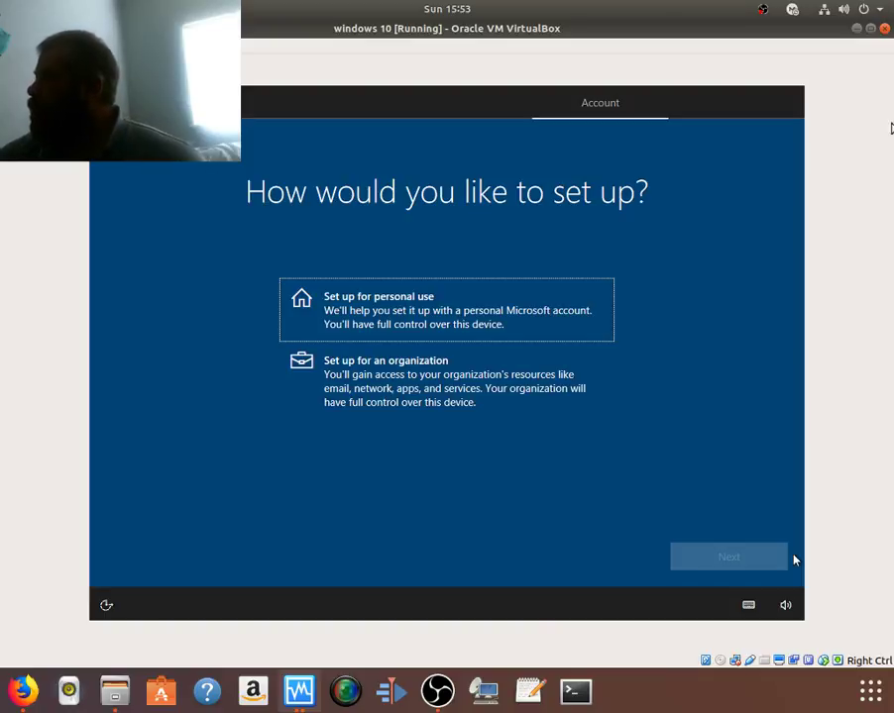
Step: Choose personal-use setup with an offline local account and enter the account user name
{"action": "left_click", "coordinate": [475, 322]}
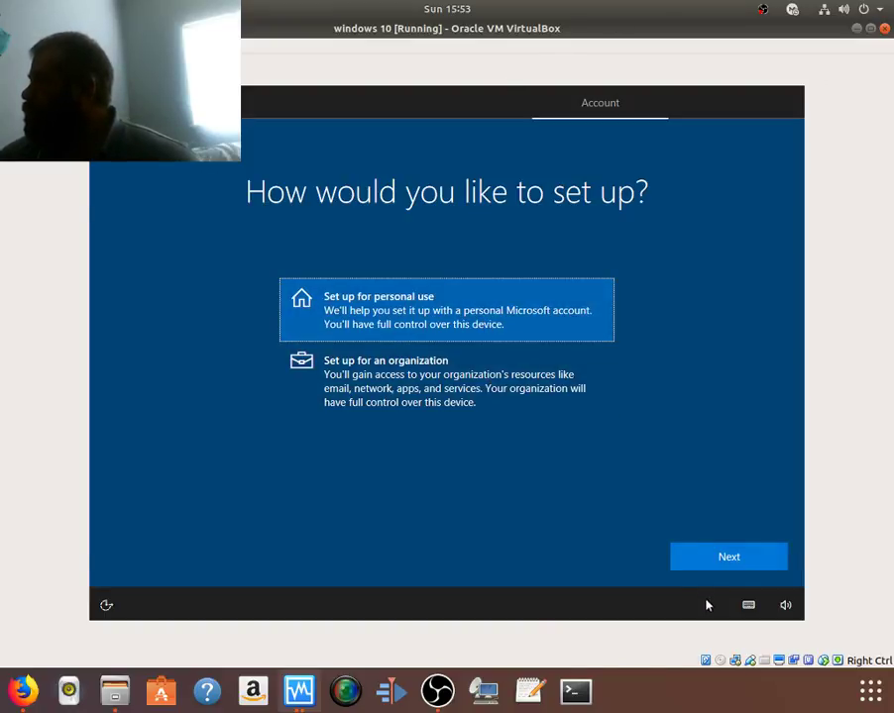
{"action": "left_click", "coordinate": [712, 561]}
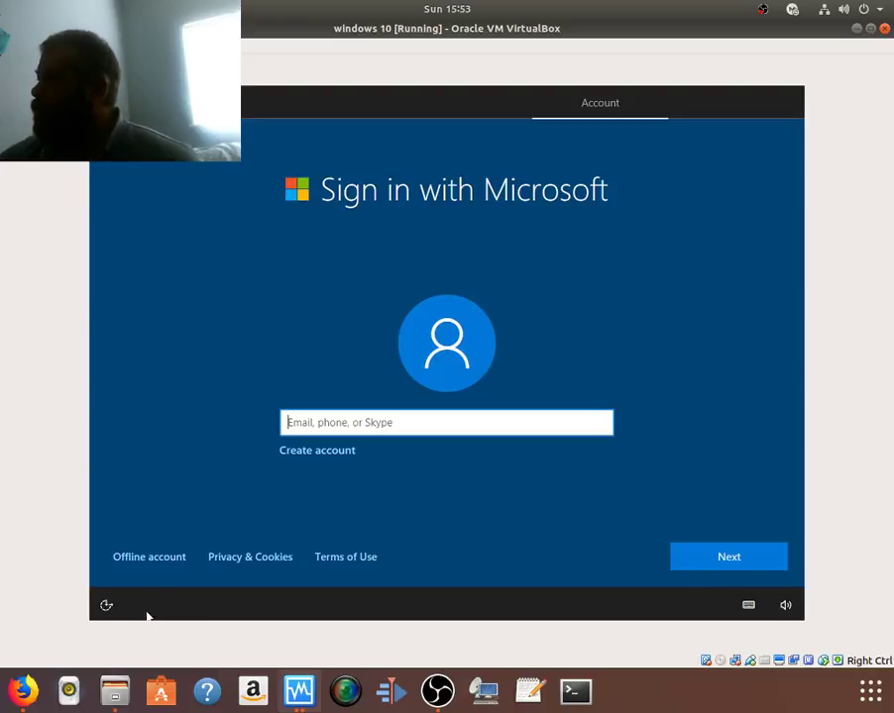
{"action": "left_click", "coordinate": [161, 559]}
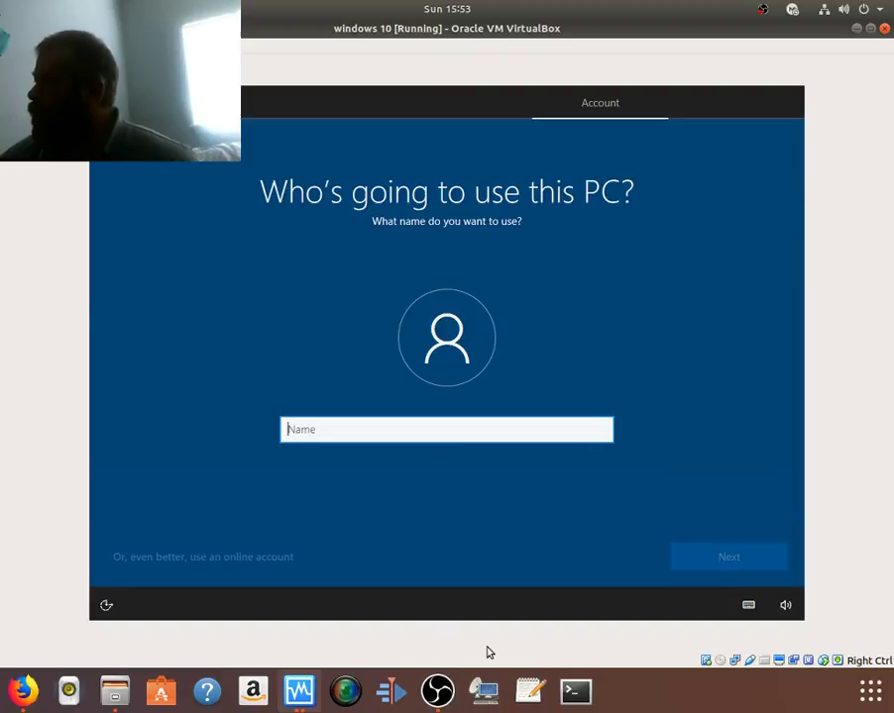
{"action": "type", "text": "b"}
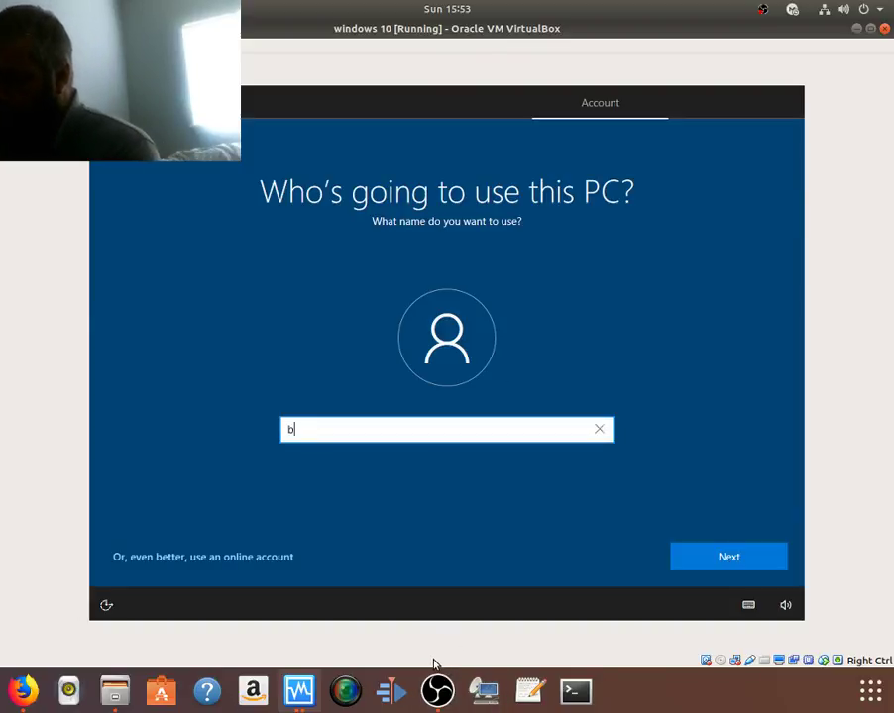
{"action": "type", "text": "obis"}
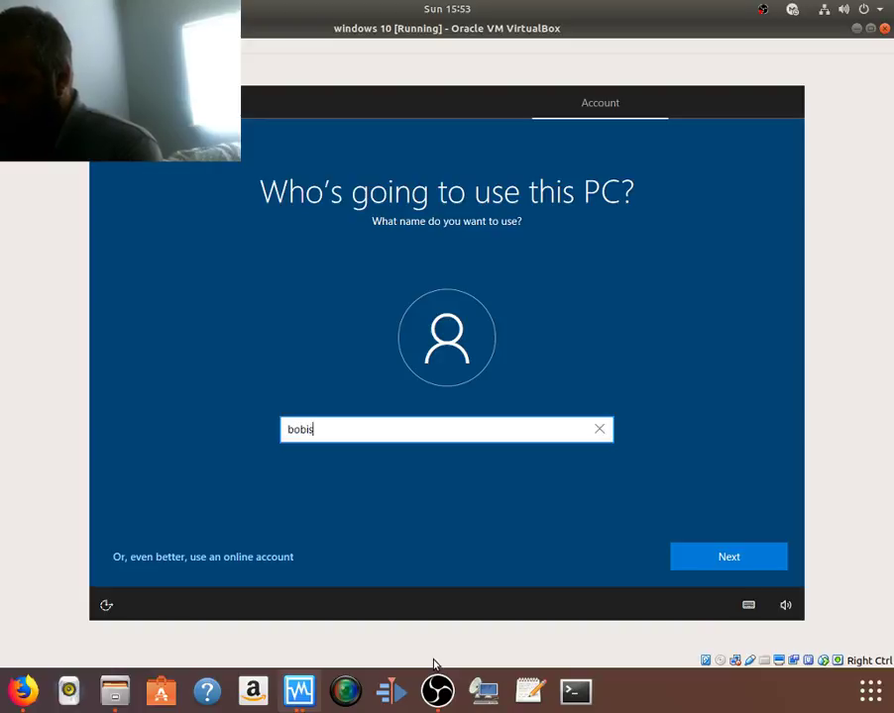
{"action": "type", "text": "youru"}
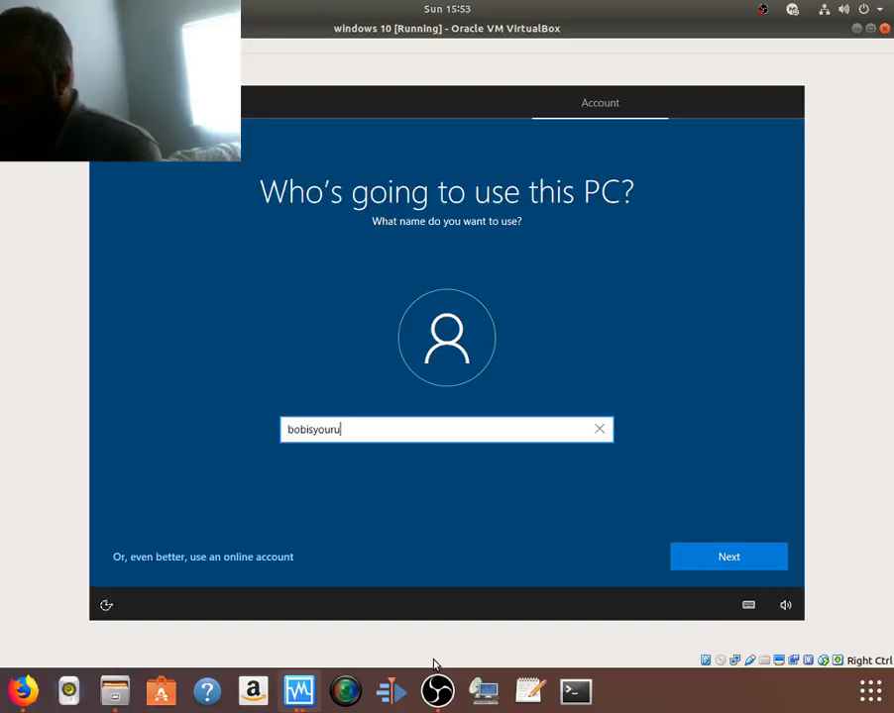
{"action": "type", "text": "nc"}
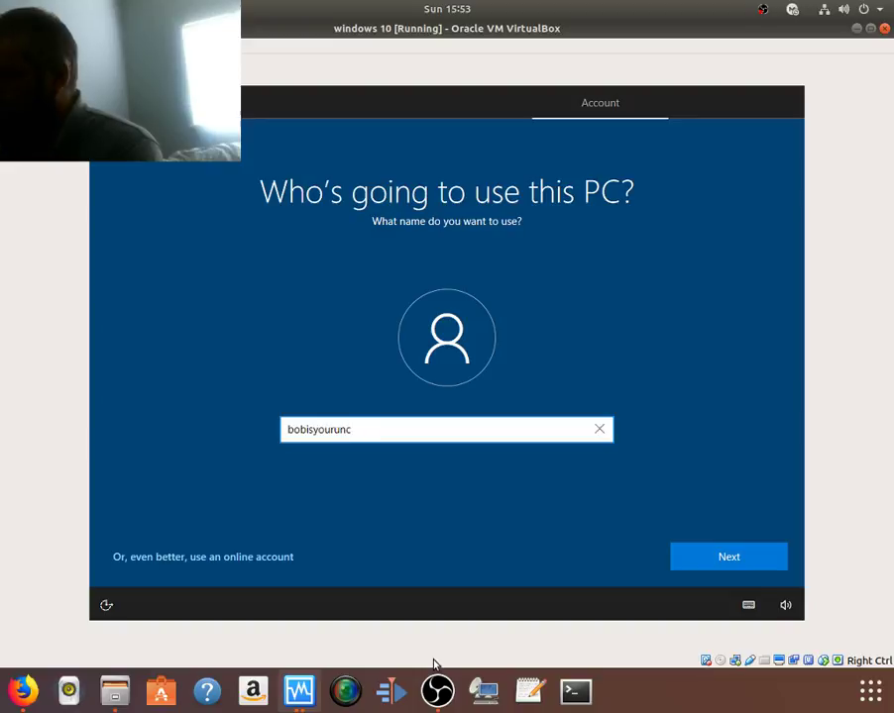
{"action": "type", "text": "le"}
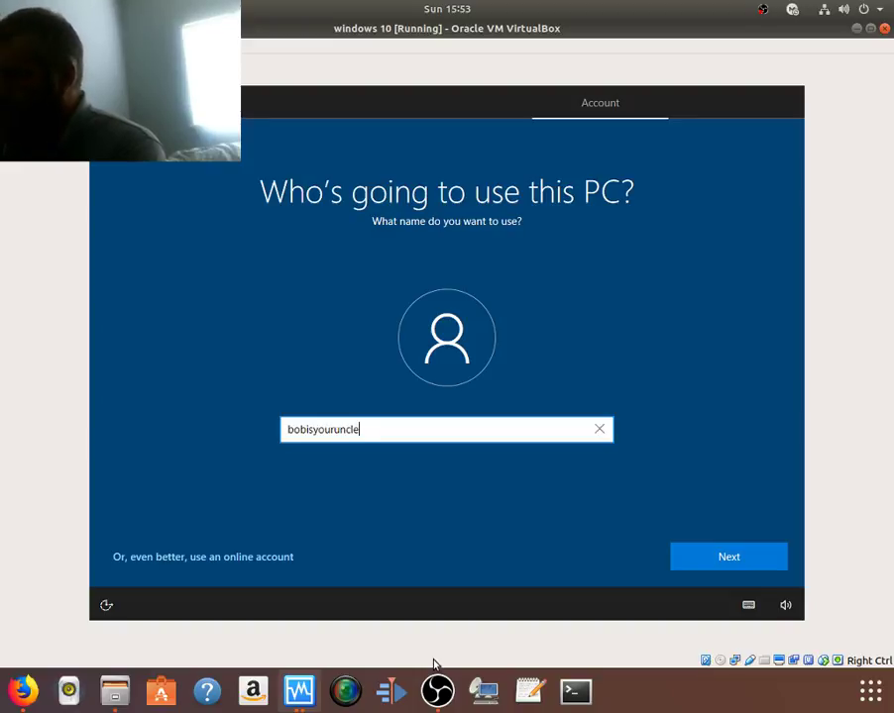
{"action": "key", "text": "Return"}
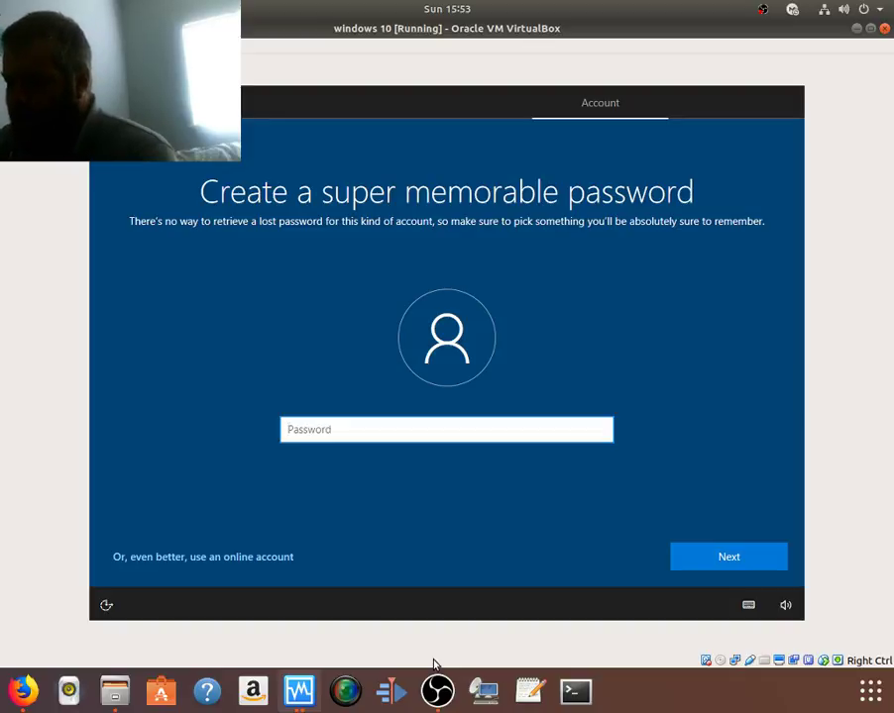
Step: Enter and confirm the account password, then add a password hint
{"action": "type", "text": "p"}
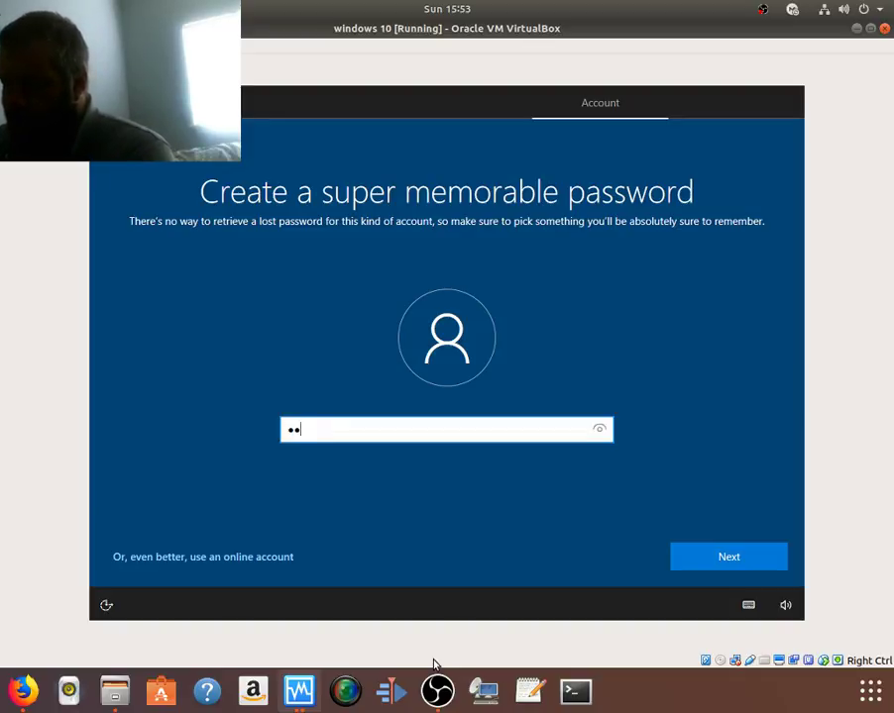
{"action": "key", "text": "BackSpace"}
{"action": "type", "text": "password"}
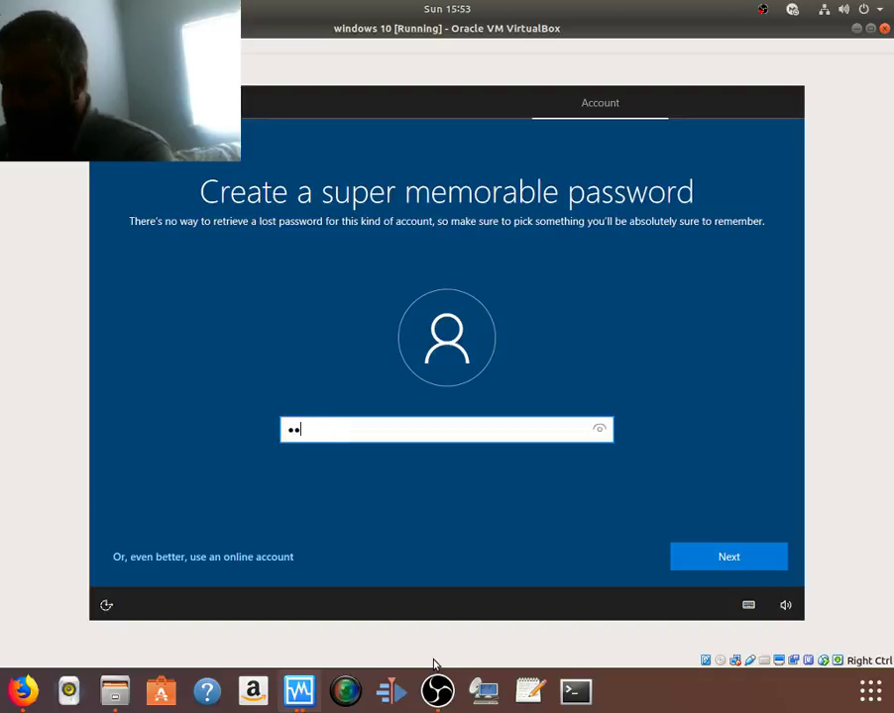
{"action": "type", "text": "1"}
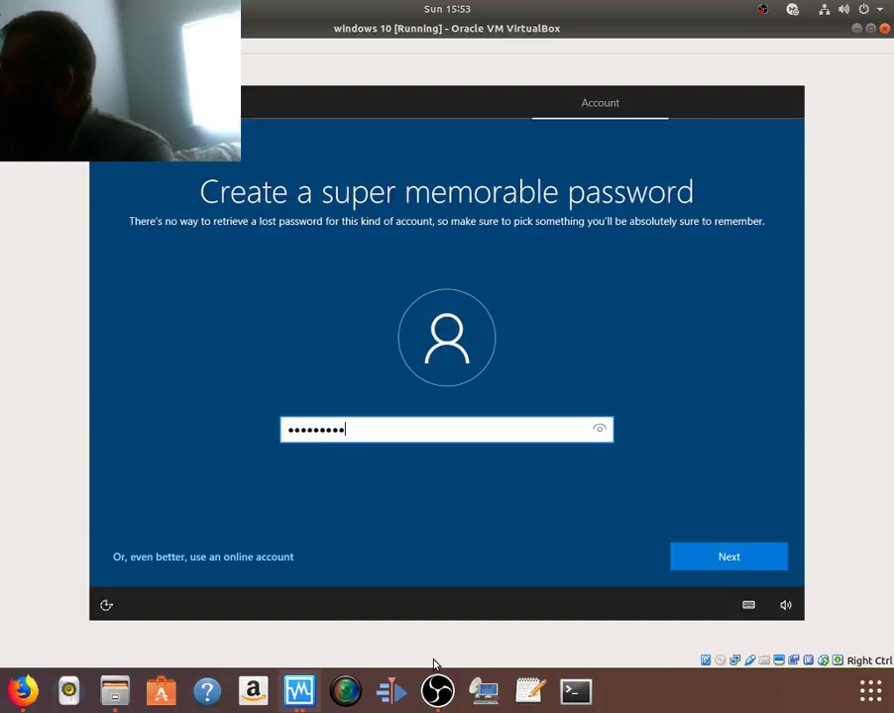
{"action": "key", "text": "Return"}
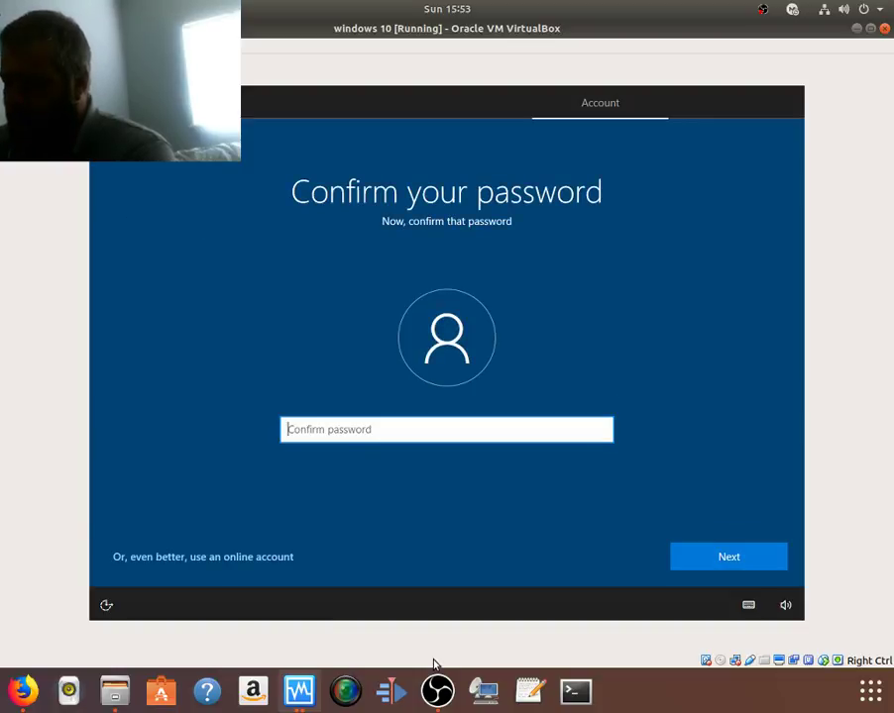
{"action": "type", "text": "passw"}
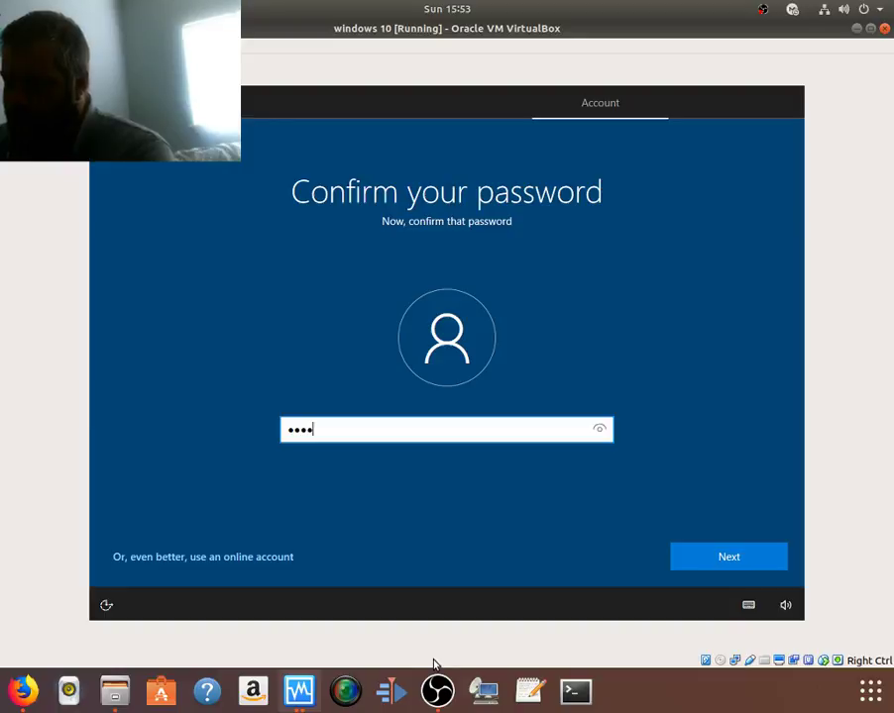
{"action": "type", "text": "ord1"}
{"action": "key", "text": "Return"}
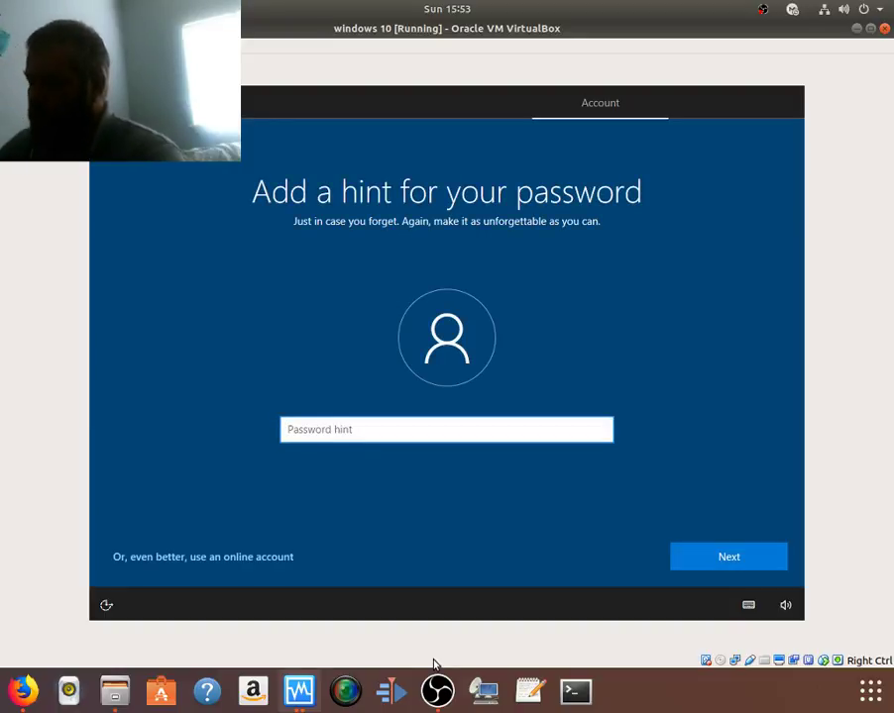
{"action": "type", "text": "isdopsdiposdfiopsdisid9pfgdi-0"}
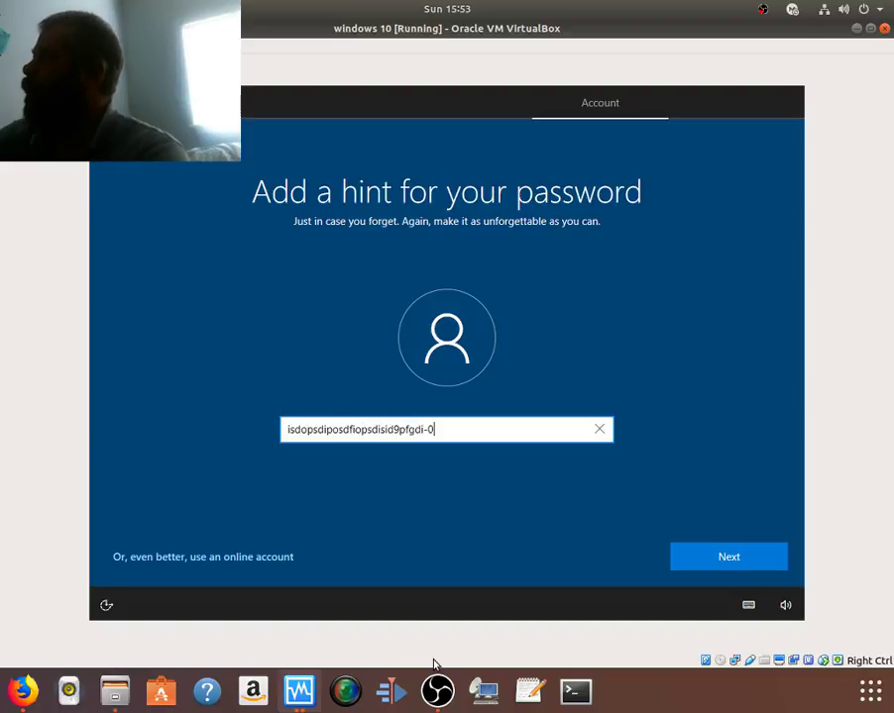
{"action": "type", "text": "wer48sdf9pweff"}
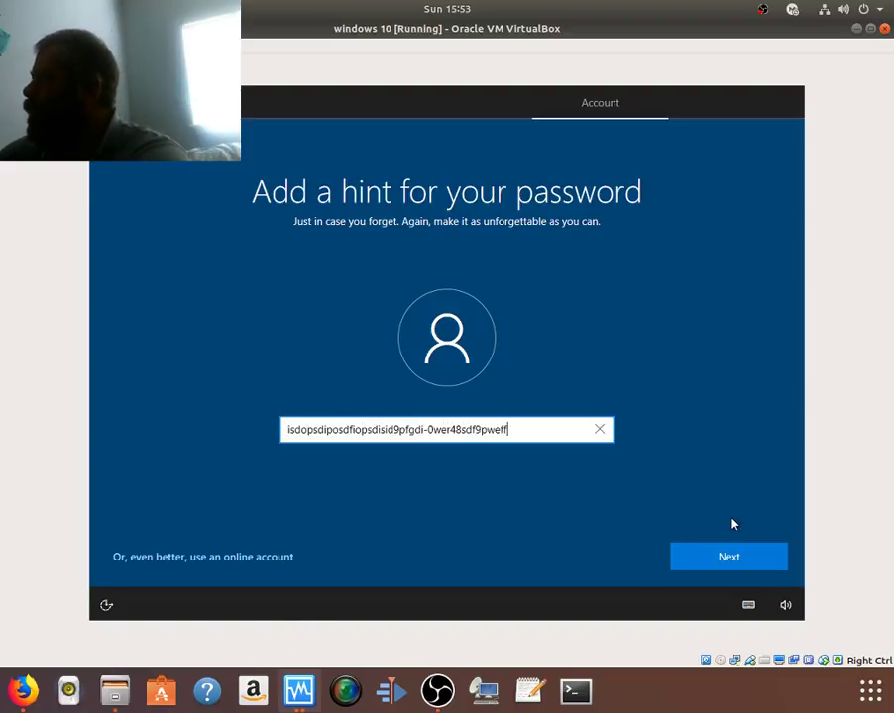
{"action": "left_click", "coordinate": [707, 561]}
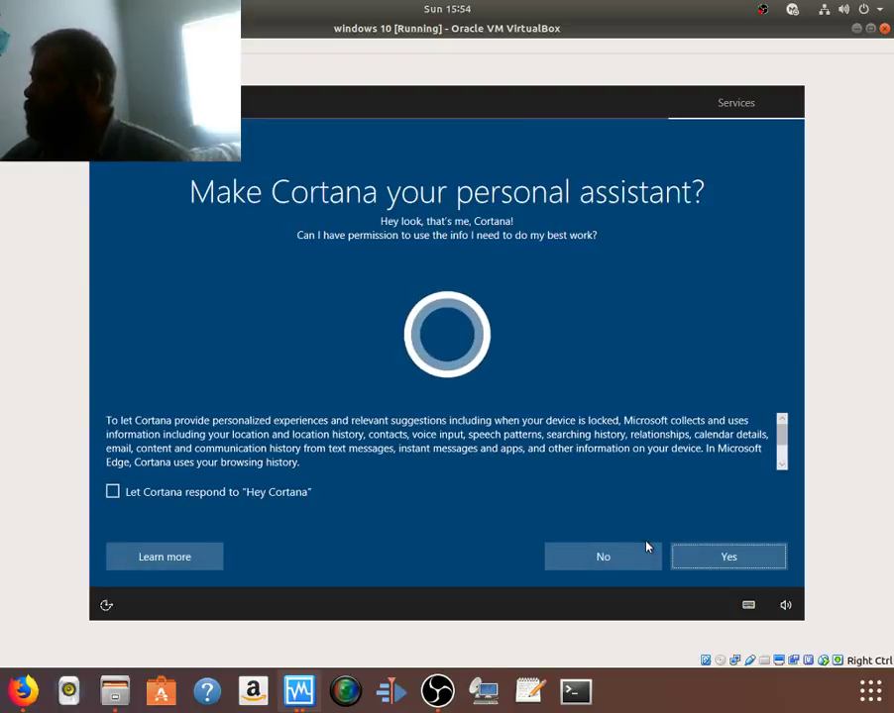
Step: Decline Cortana; accept privacy with location, speech, ads, tailored experiences off and Basic diagnostics
{"action": "left_click", "coordinate": [628, 558]}
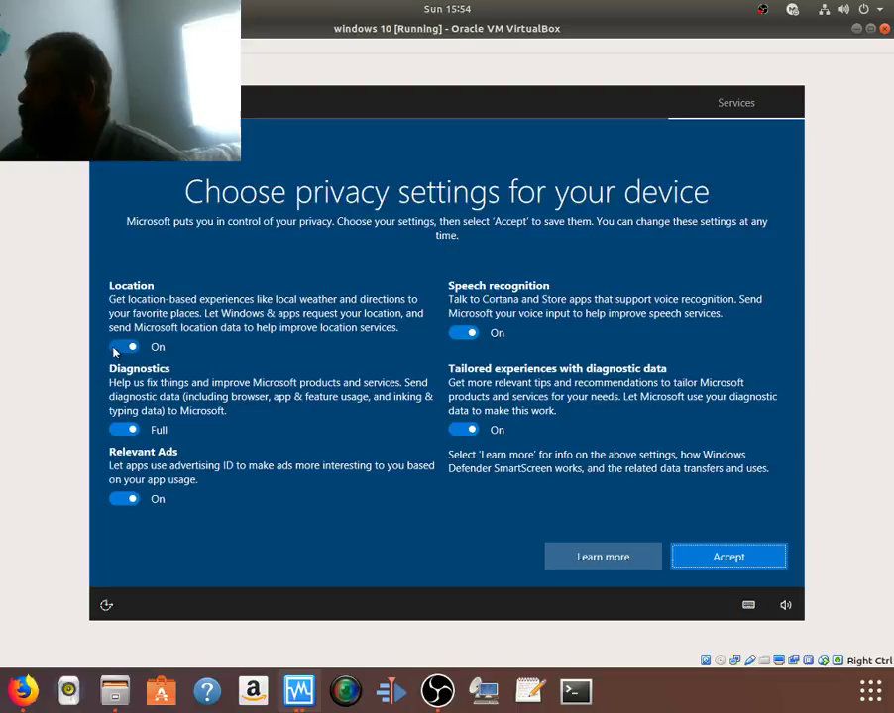
{"action": "left_click", "coordinate": [122, 346]}
{"action": "left_click", "coordinate": [125, 415]}
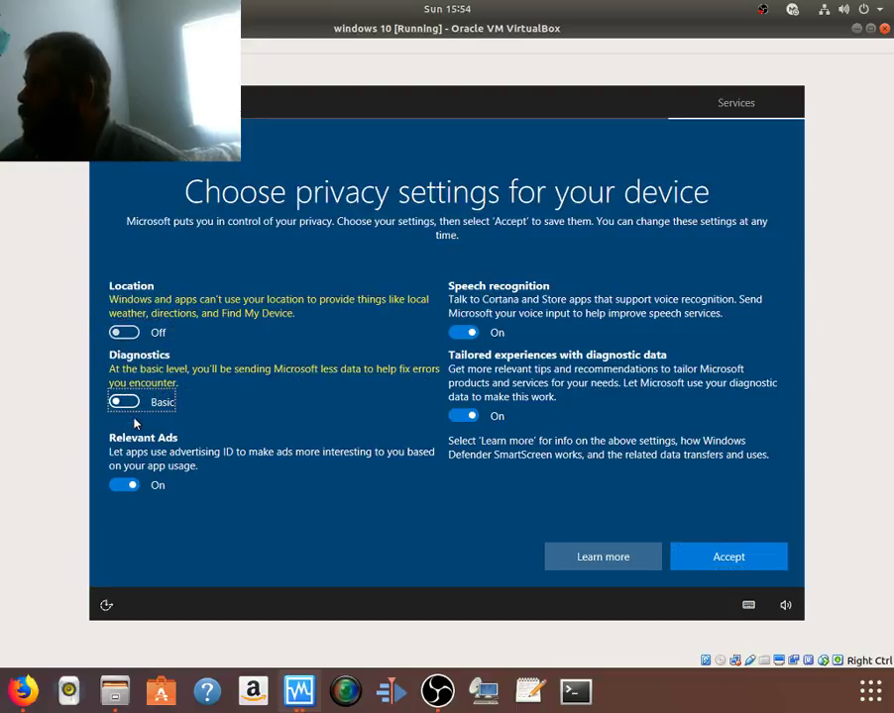
{"action": "left_click", "coordinate": [141, 484]}
{"action": "left_click", "coordinate": [464, 415]}
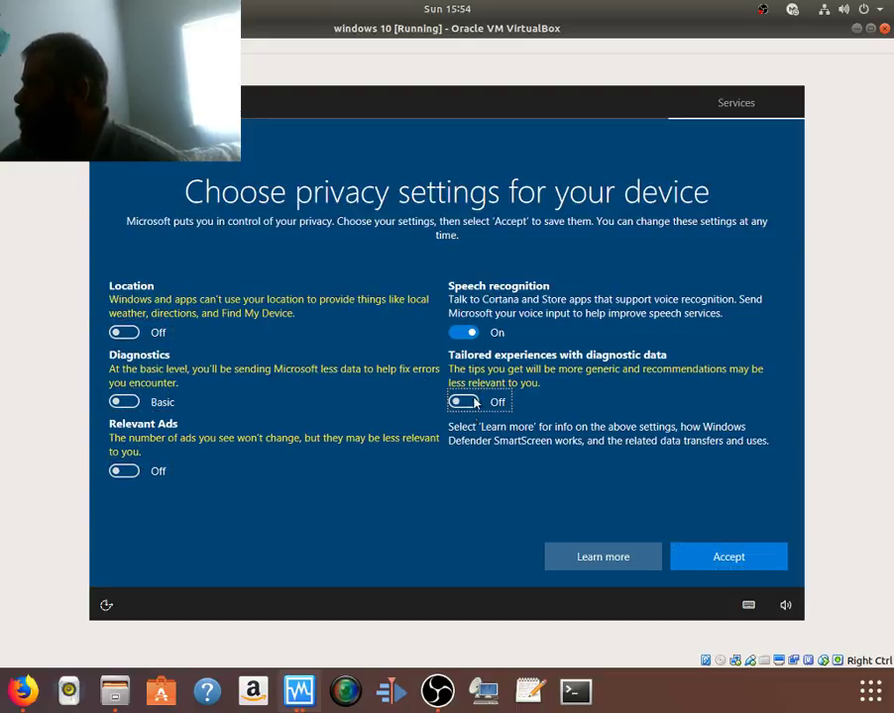
{"action": "left_click", "coordinate": [469, 336]}
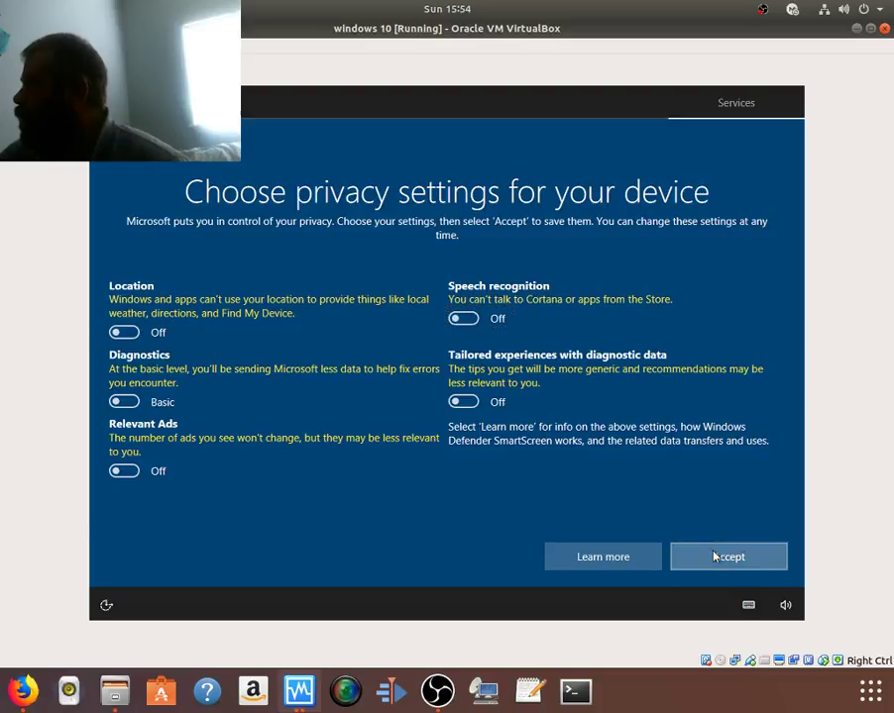
{"action": "left_click", "coordinate": [713, 557]}
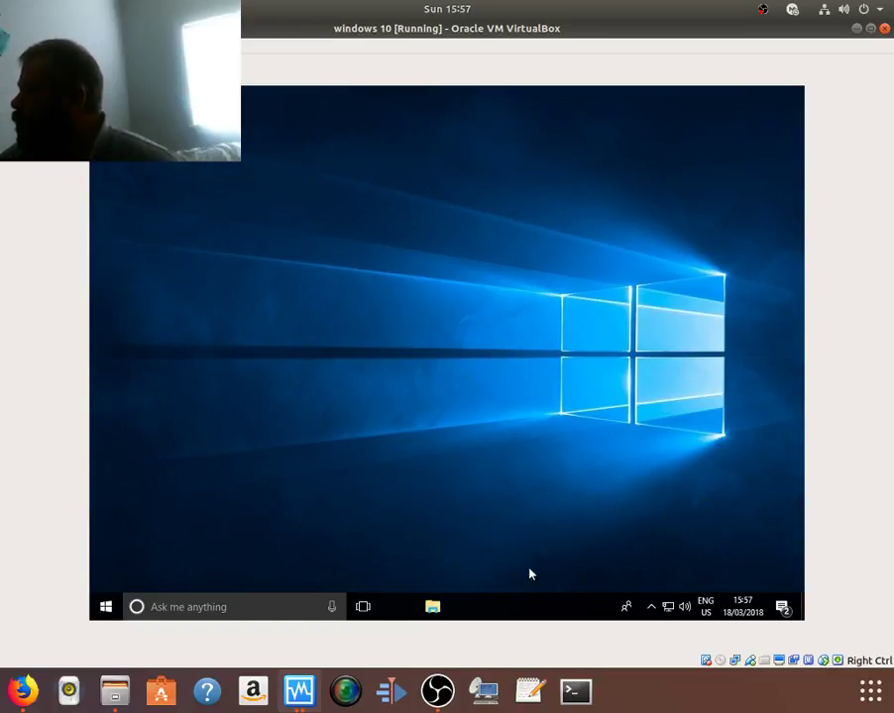
Step: Open Windows Update settings from the guest's Action Center notifications
{"action": "left_click", "coordinate": [783, 609]}
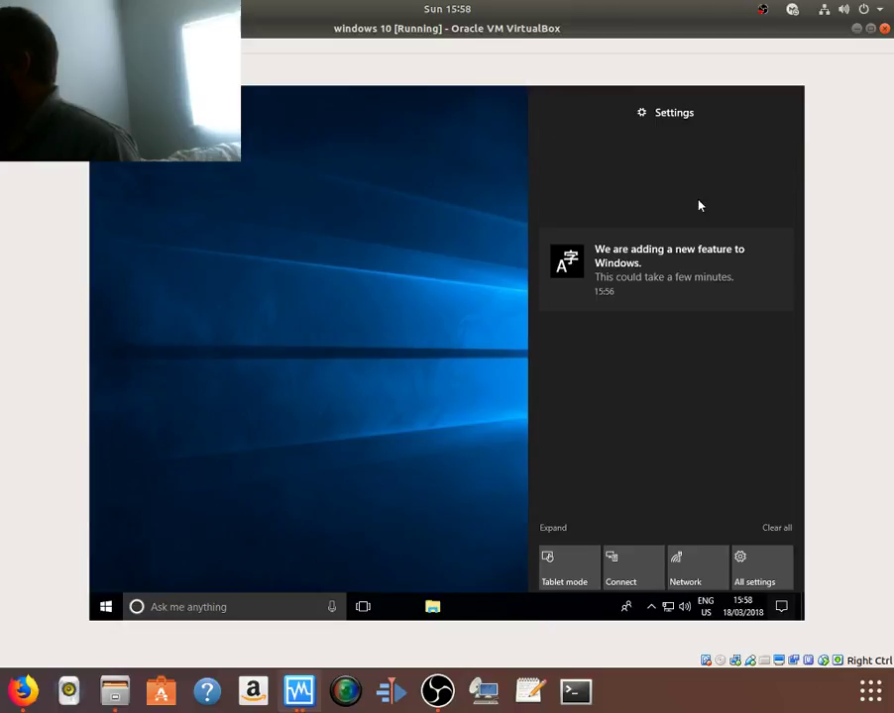
{"action": "left_click", "coordinate": [735, 188]}
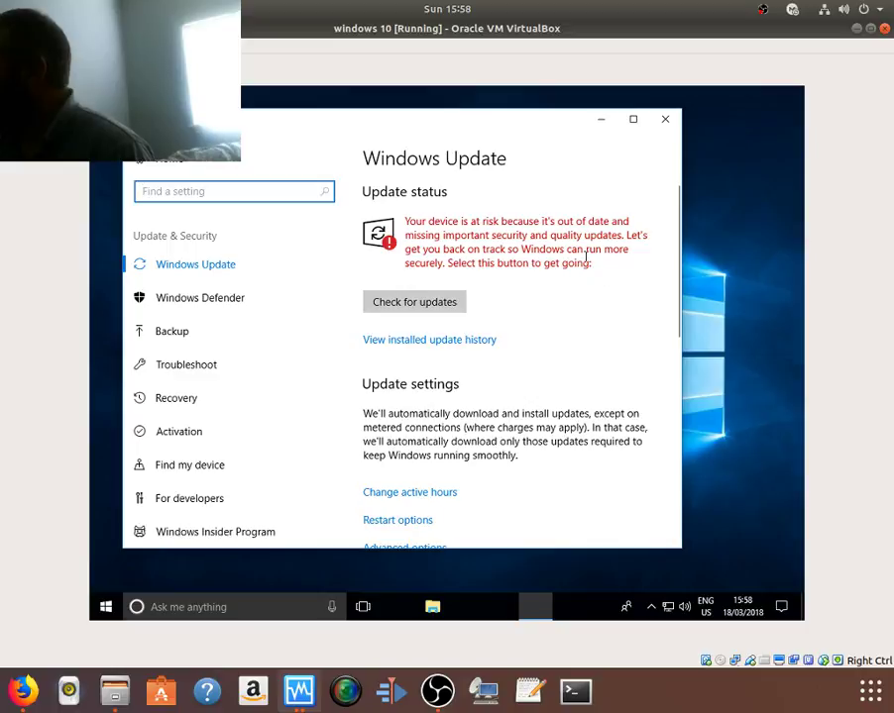
Step: Minimize the guest's Windows Update settings window
{"action": "left_click", "coordinate": [598, 120]}
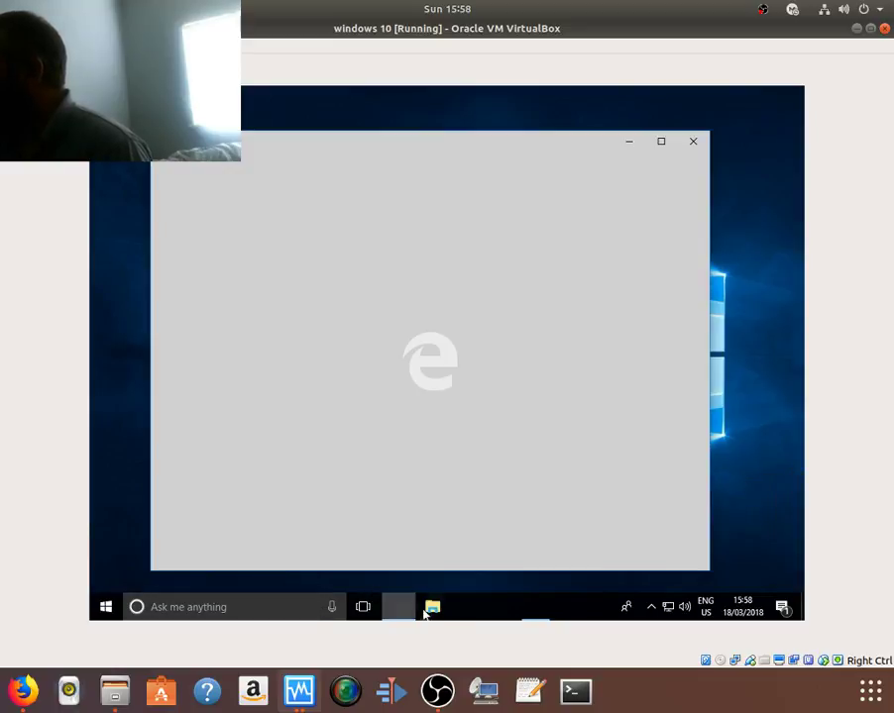
Step: Open the guest's Start menu and browse the installed apps list down and back up
{"action": "left_click", "coordinate": [103, 610]}
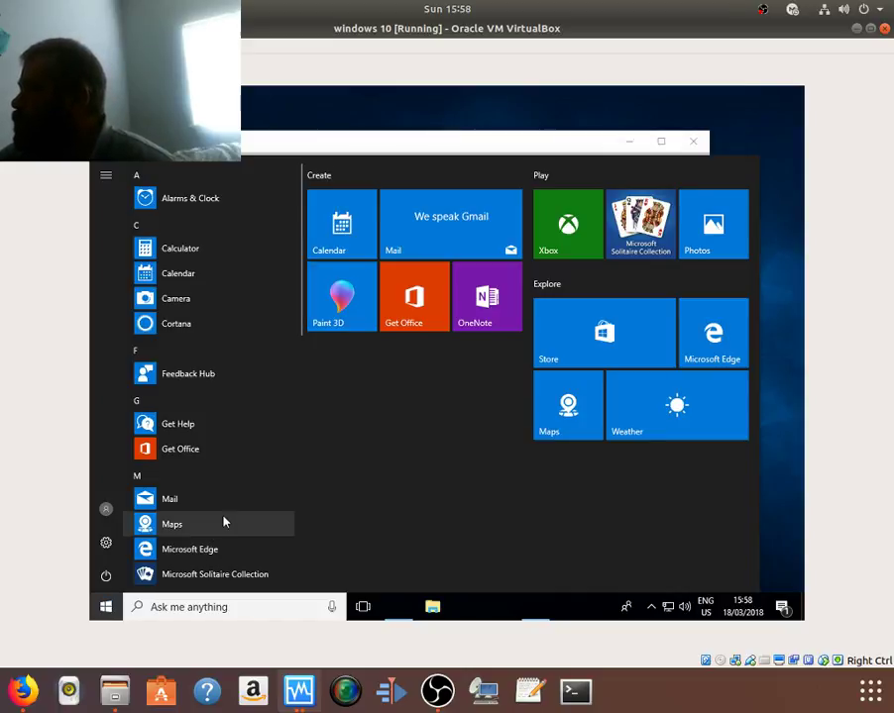
{"action": "scroll", "coordinate": [222, 525], "scroll_direction": "down", "scroll_amount": 2}
{"action": "scroll", "coordinate": [226, 525], "scroll_direction": "down", "scroll_amount": 3}
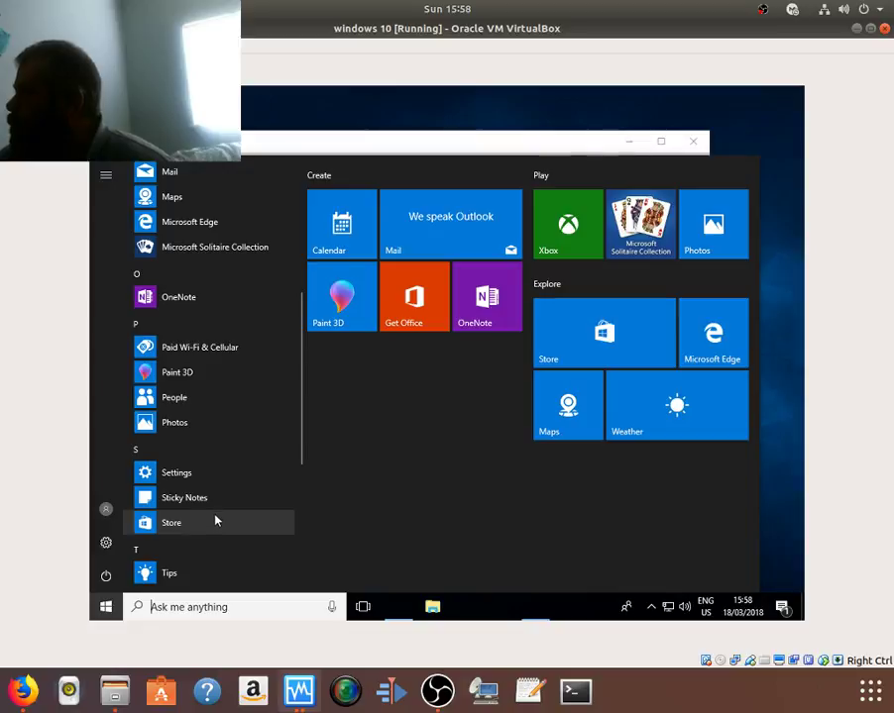
{"action": "scroll", "coordinate": [216, 520], "scroll_direction": "down", "scroll_amount": 1}
{"action": "scroll", "coordinate": [216, 520], "scroll_direction": "down", "scroll_amount": 3}
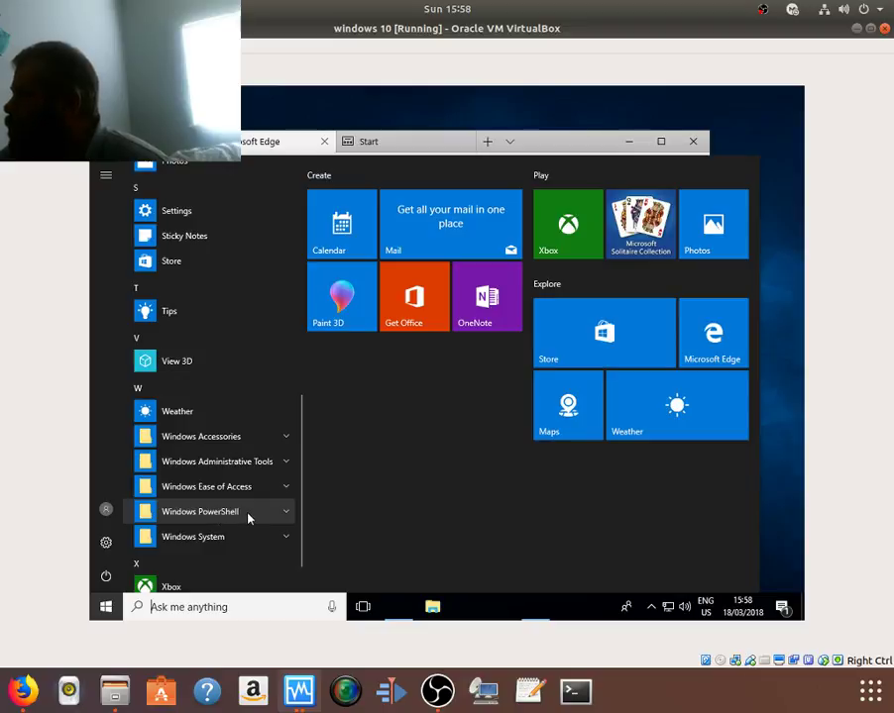
{"action": "scroll", "coordinate": [248, 517], "scroll_direction": "down", "scroll_amount": 1}
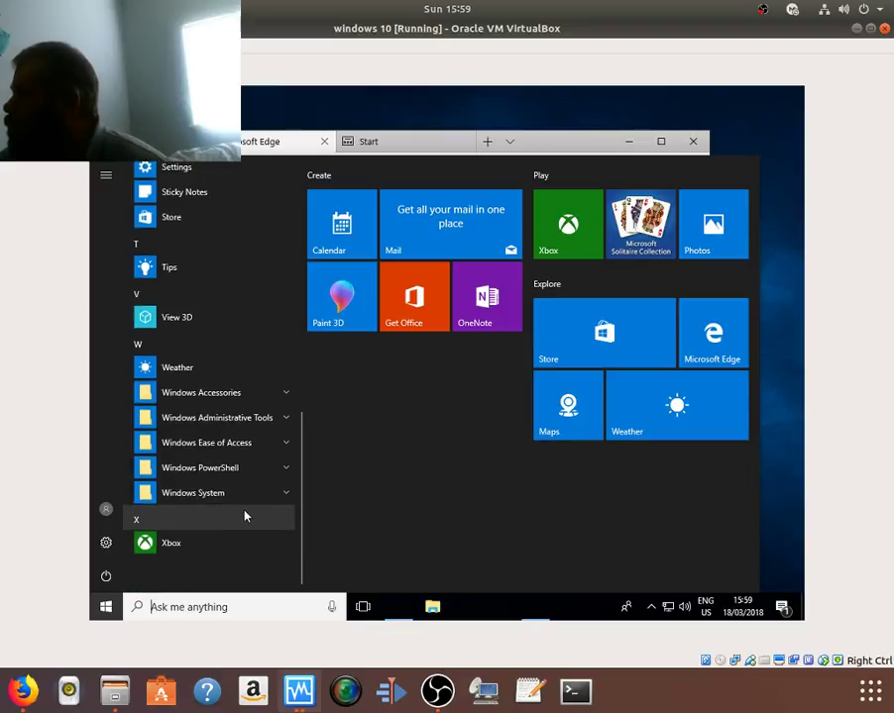
{"action": "scroll", "coordinate": [245, 517], "scroll_direction": "up", "scroll_amount": 4}
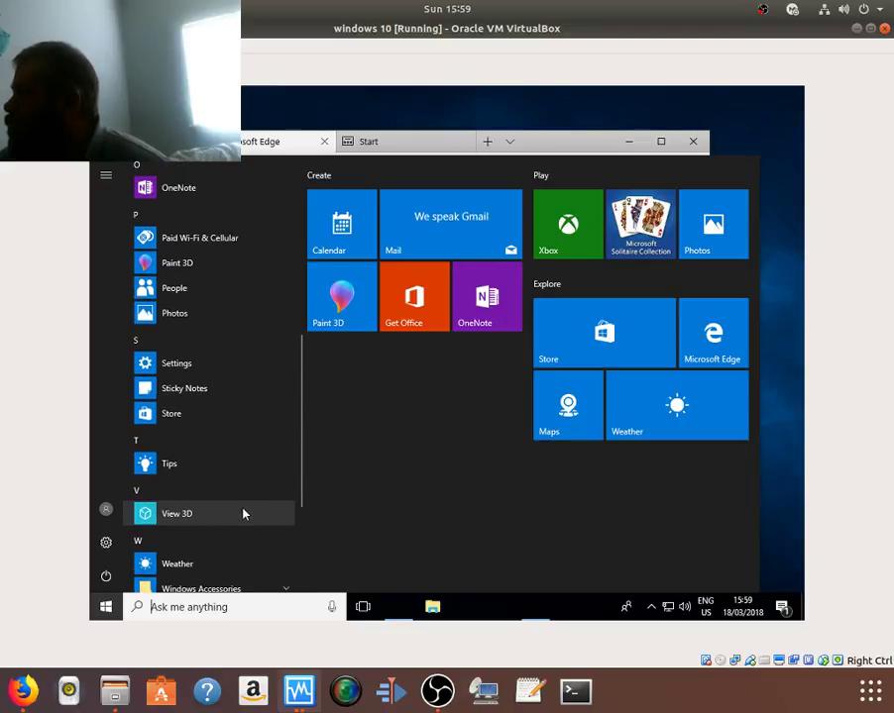
{"action": "scroll", "coordinate": [246, 513], "scroll_direction": "up", "scroll_amount": 3}
{"action": "scroll", "coordinate": [244, 512], "scroll_direction": "up", "scroll_amount": 6}
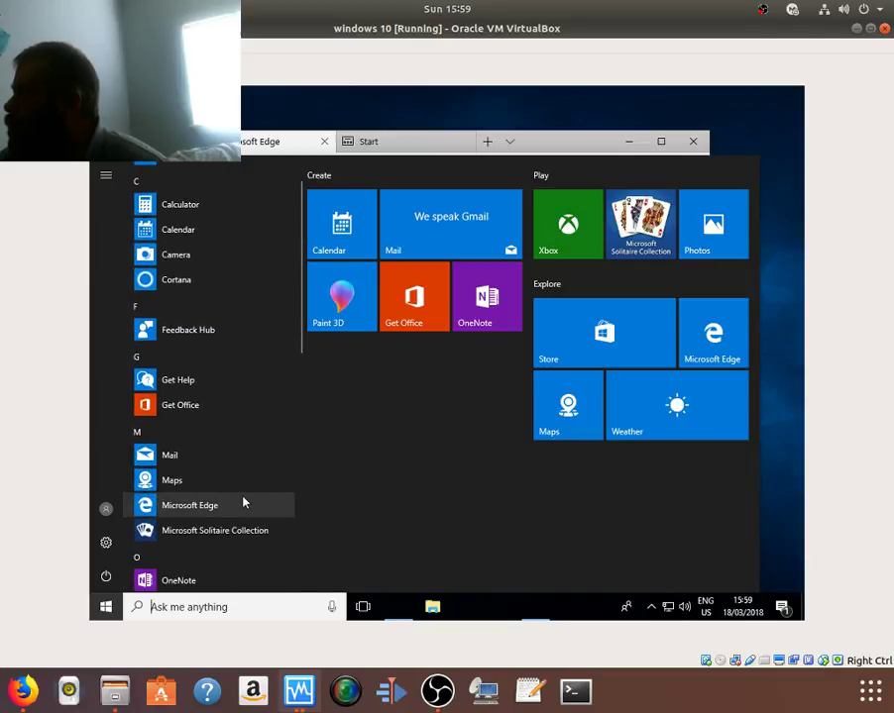
{"action": "scroll", "coordinate": [244, 503], "scroll_direction": "up", "scroll_amount": 1}
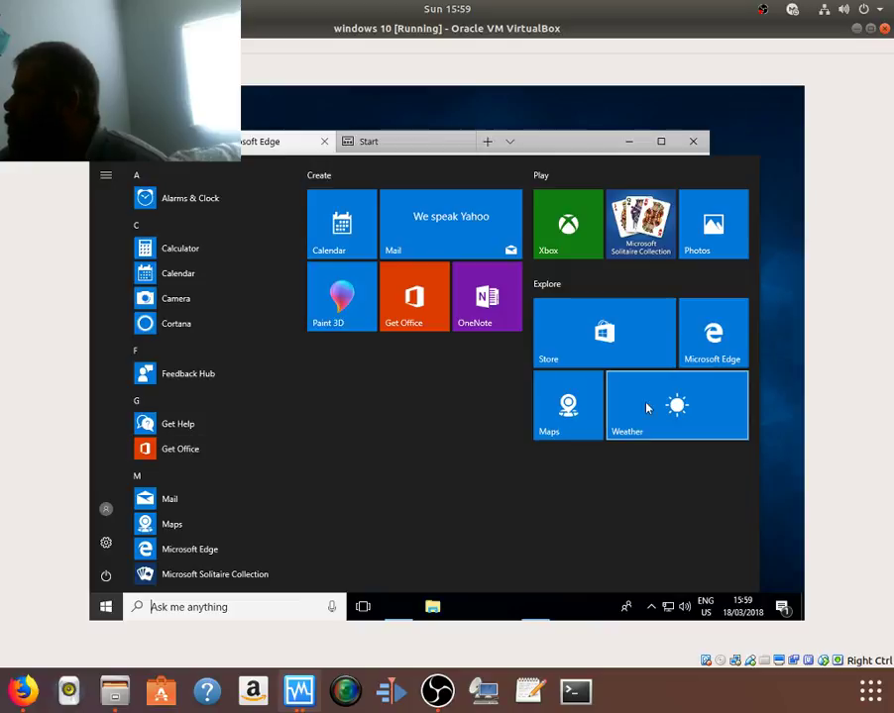
Step: Dismiss the Start menu and close Microsoft Edge with all its tabs
{"action": "left_click", "coordinate": [774, 506]}
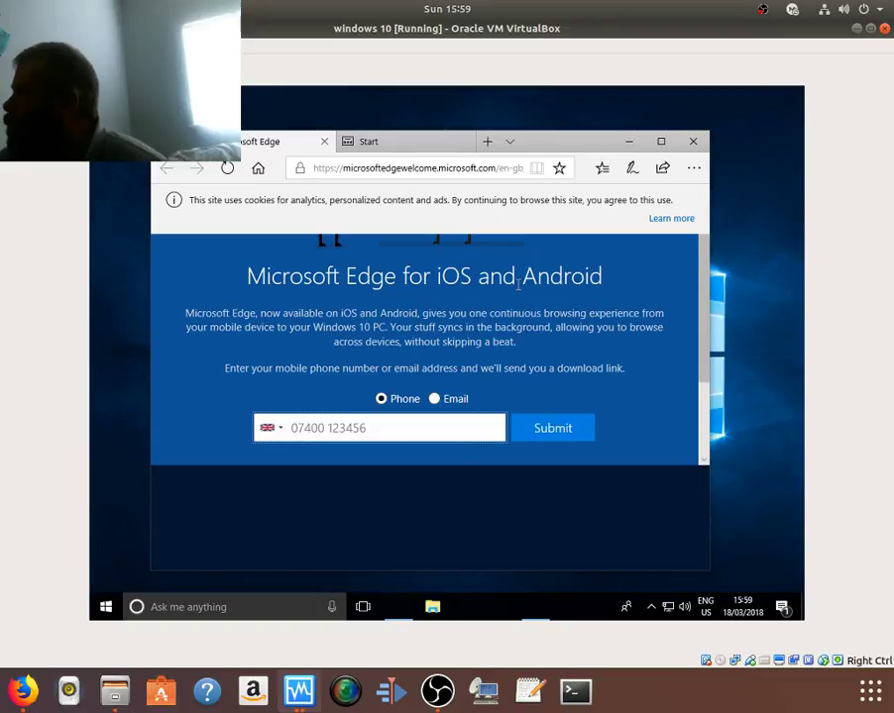
{"action": "left_click", "coordinate": [692, 144]}
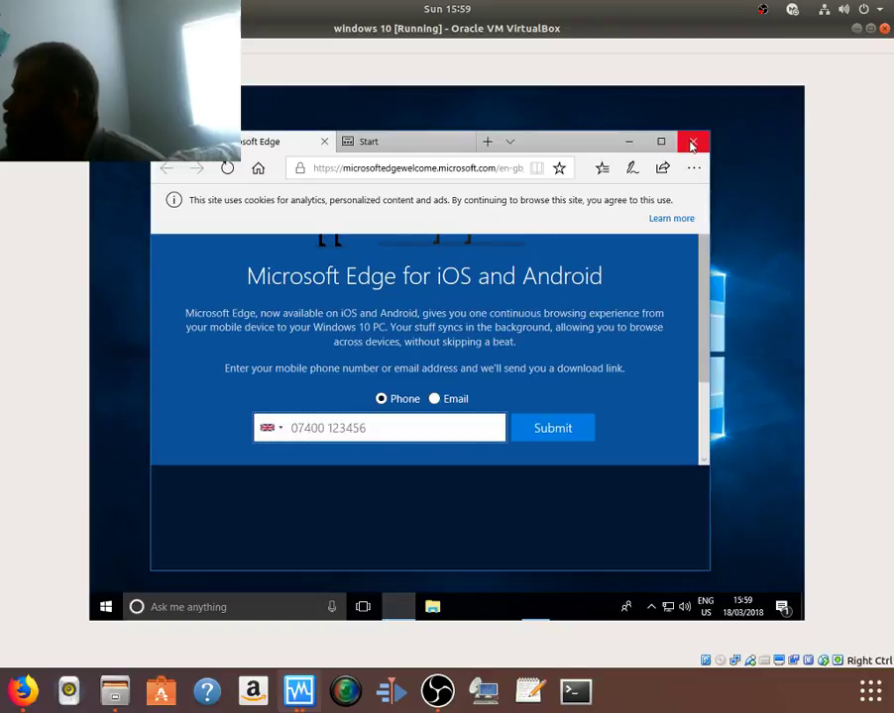
{"action": "left_click", "coordinate": [691, 148]}
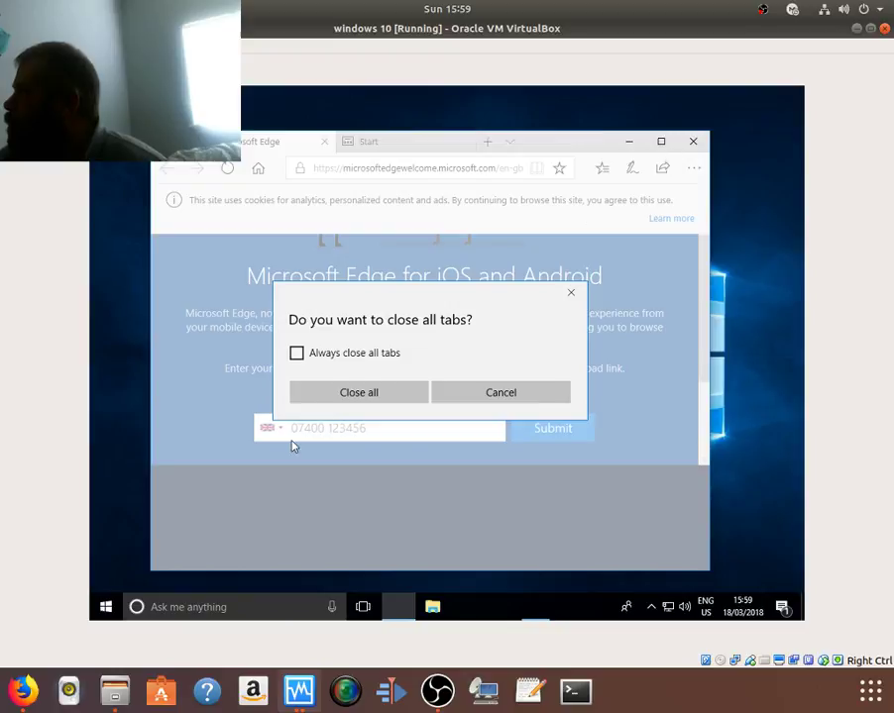
{"action": "left_click", "coordinate": [368, 392]}
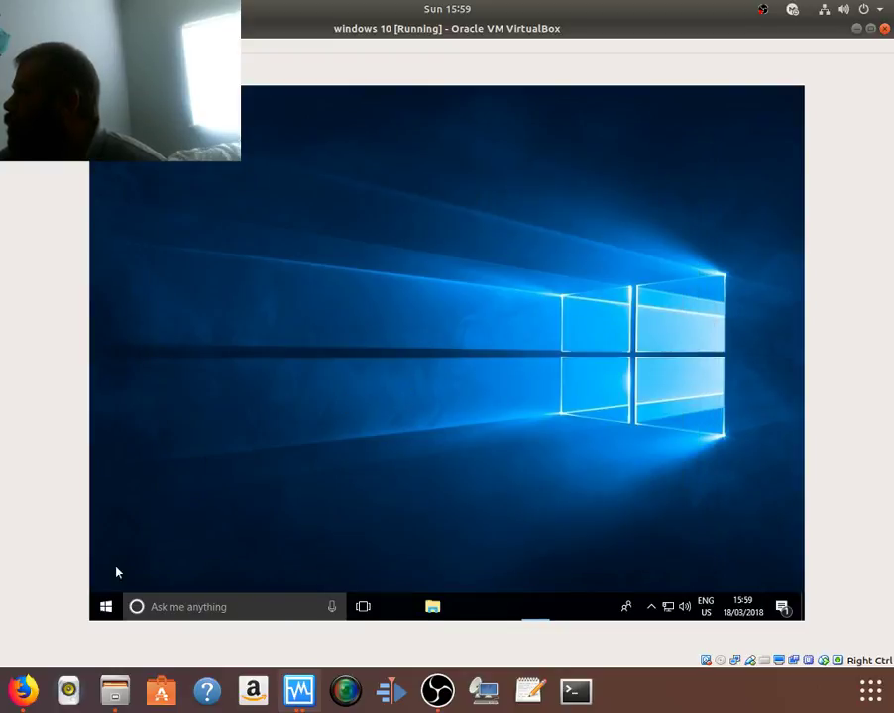
Step: Search the Start menu for 'fire', then dismiss the results back to the desktop
{"action": "left_click", "coordinate": [107, 606]}
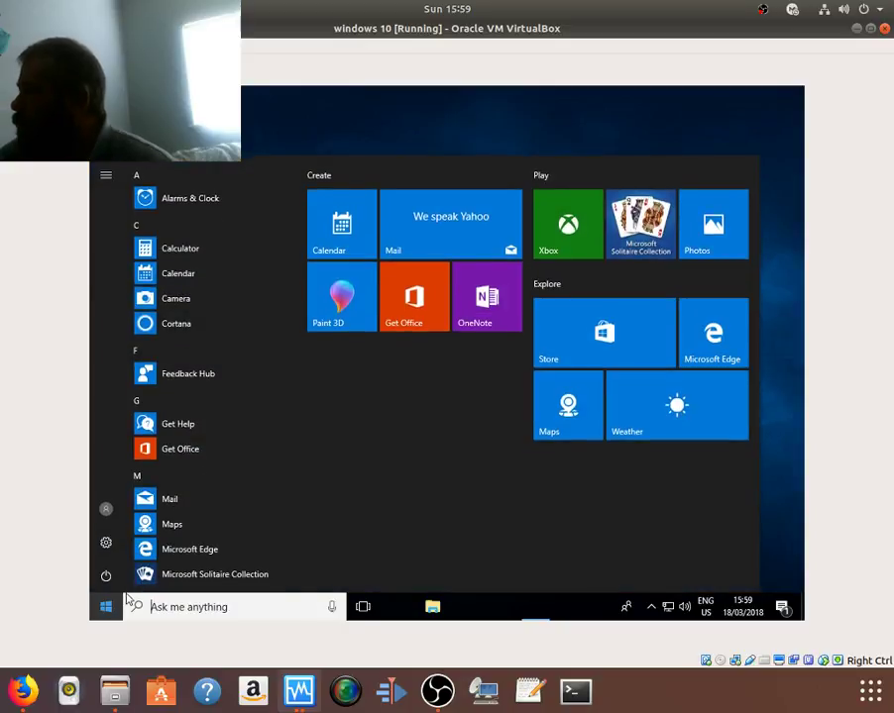
{"action": "type", "text": "f"}
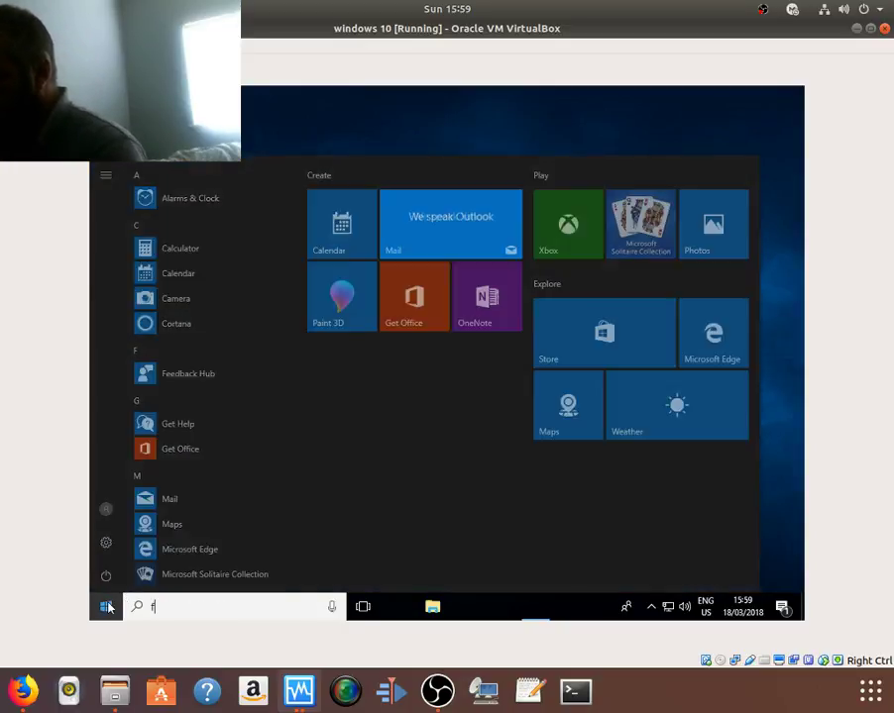
{"action": "type", "text": "ire"}
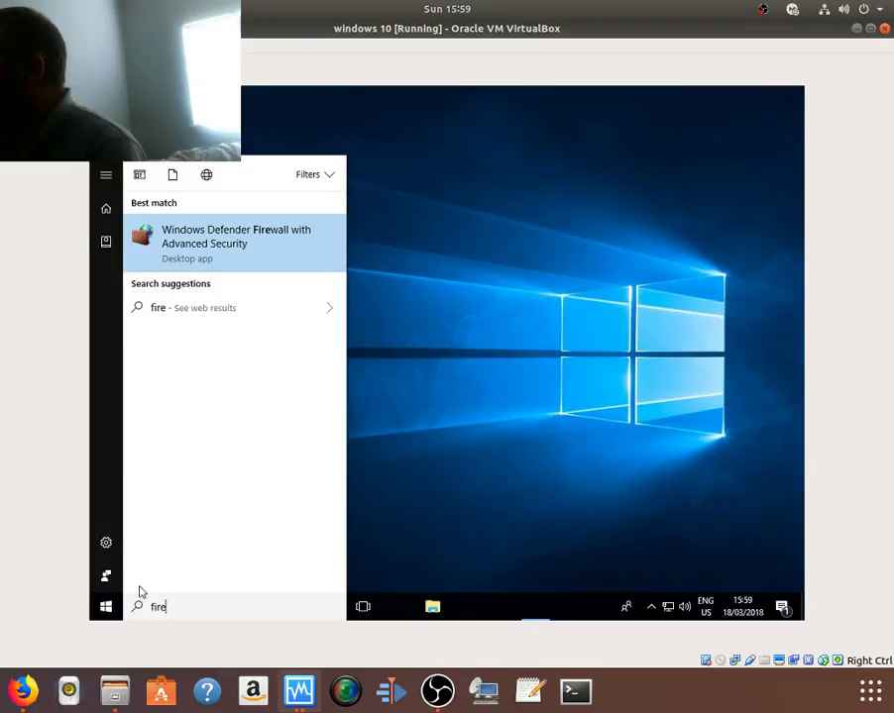
{"action": "key", "text": "Escape"}
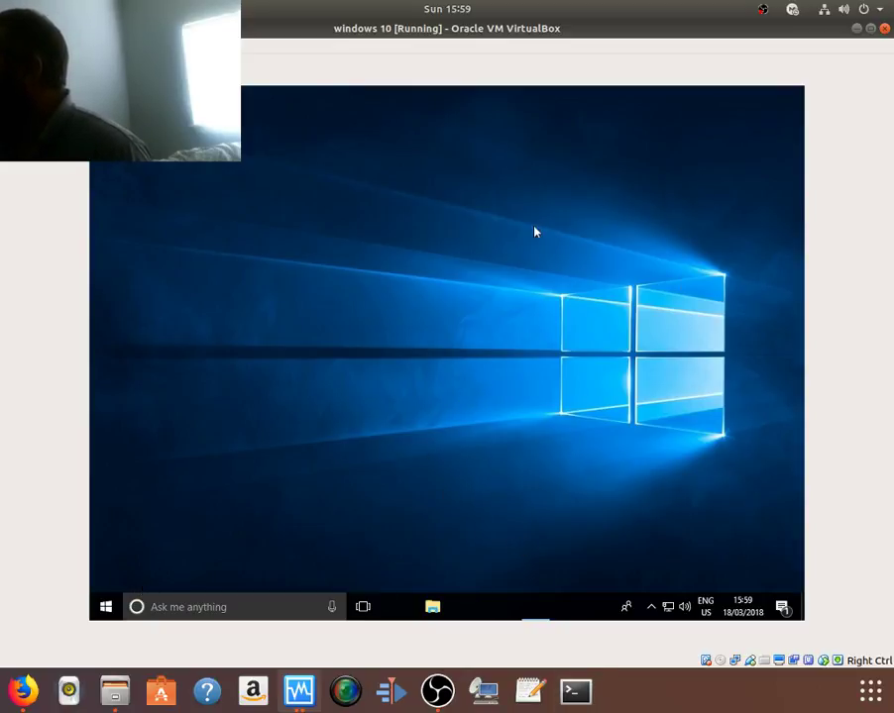
{"action": "right_click", "coordinate": [498, 241]}
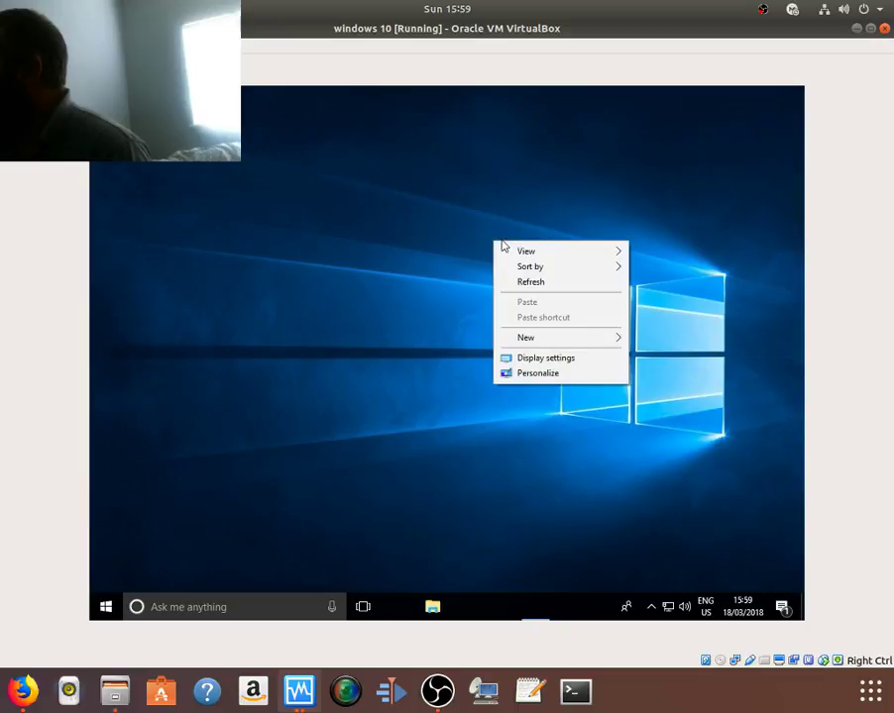
{"action": "left_click", "coordinate": [523, 381]}
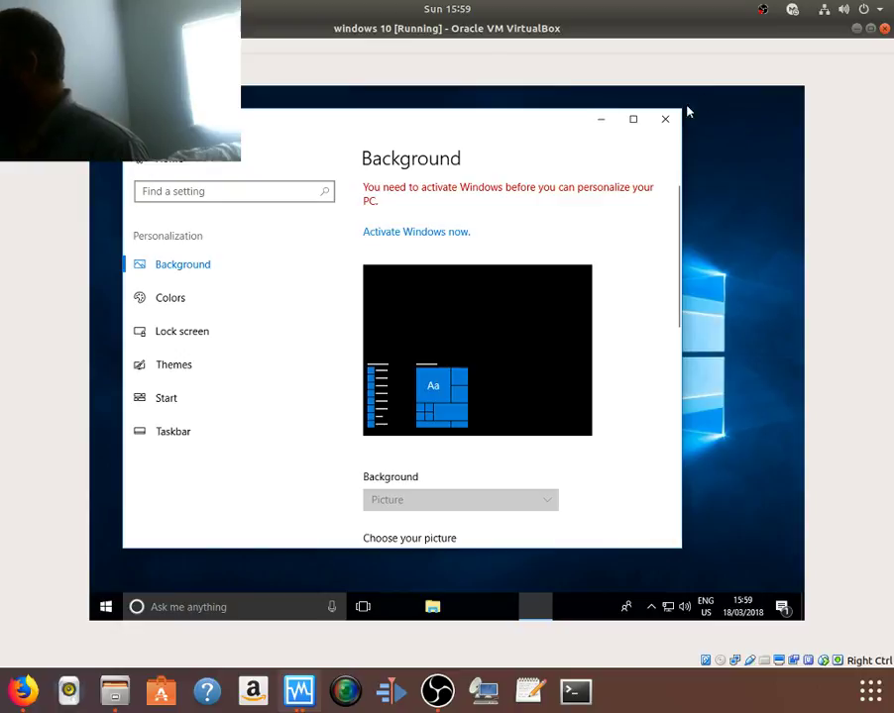
{"action": "left_click", "coordinate": [665, 118]}
Step: Open Display settings from the desktop and switch the guest resolution to 1600 × 1200
{"action": "right_click", "coordinate": [530, 189]}
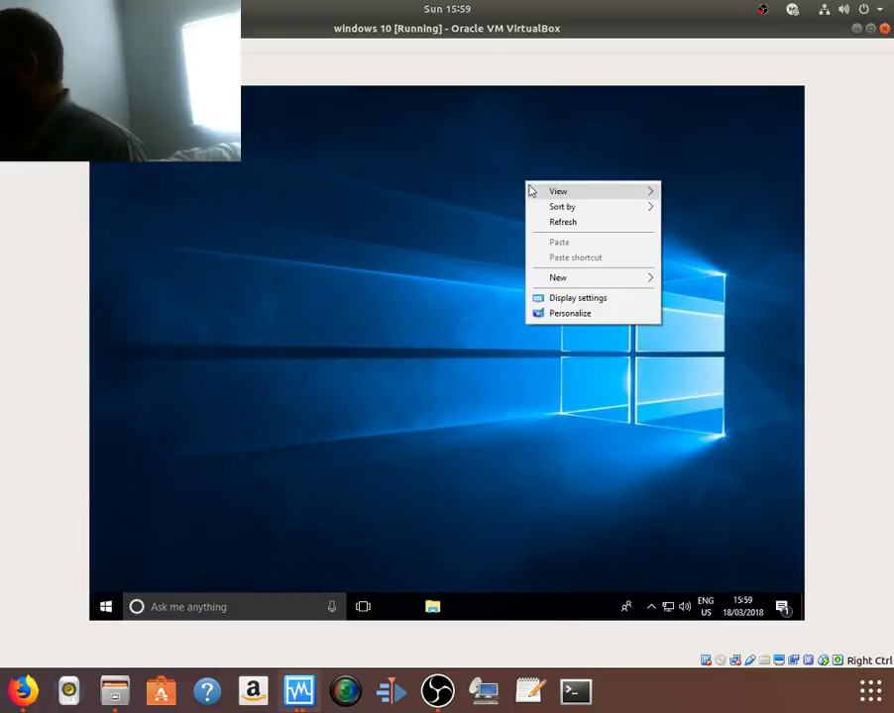
{"action": "left_click", "coordinate": [552, 299]}
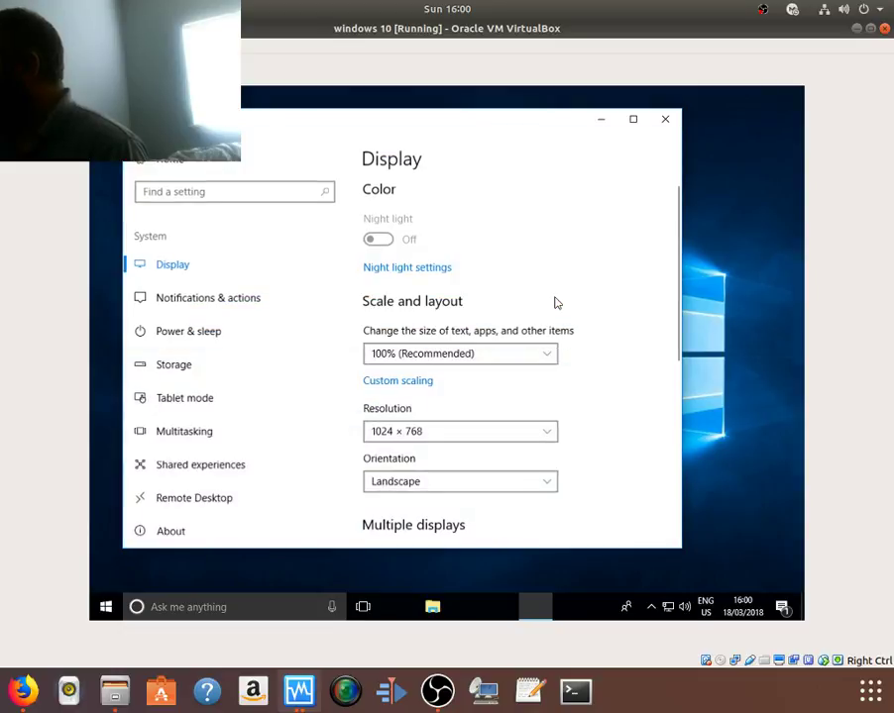
{"action": "left_click", "coordinate": [472, 436]}
{"action": "left_click", "coordinate": [479, 371]}
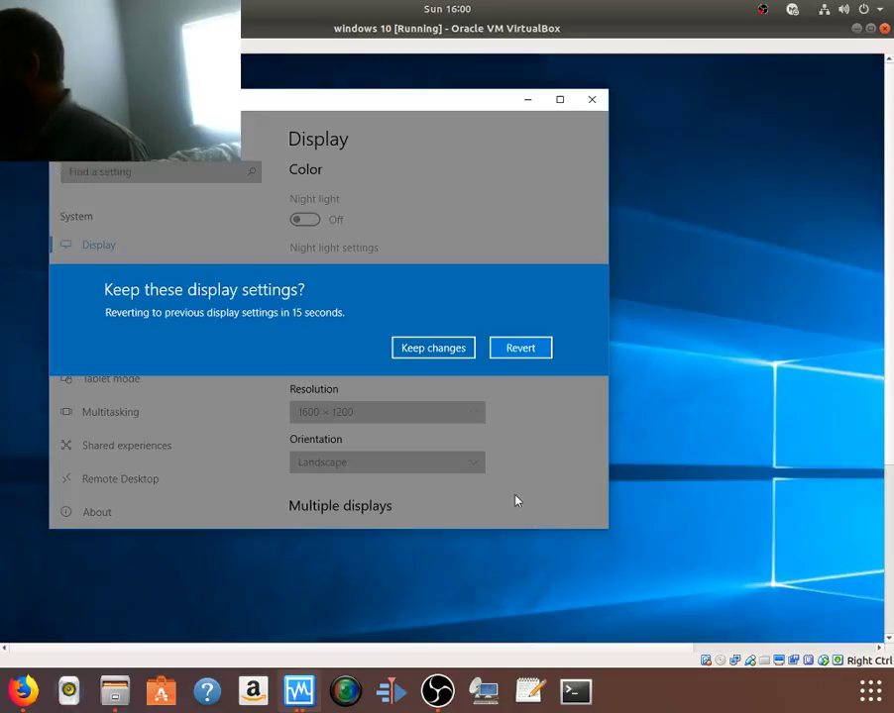
{"action": "left_click", "coordinate": [460, 348]}
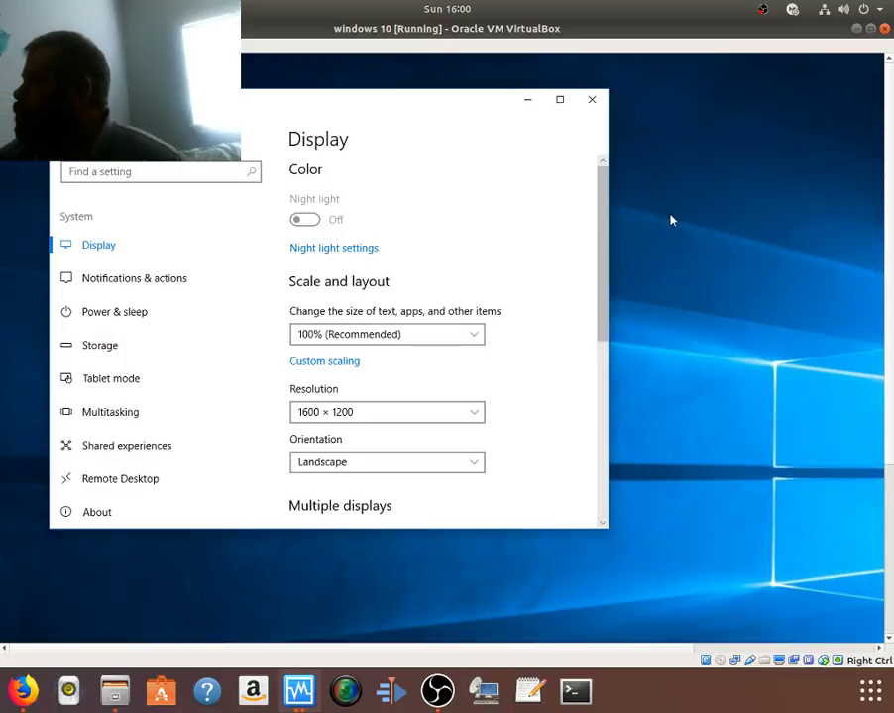
Step: Try 1280 × 1024, then keep 1152 × 864 and close Display settings
{"action": "left_click", "coordinate": [390, 414]}
{"action": "left_click", "coordinate": [387, 441]}
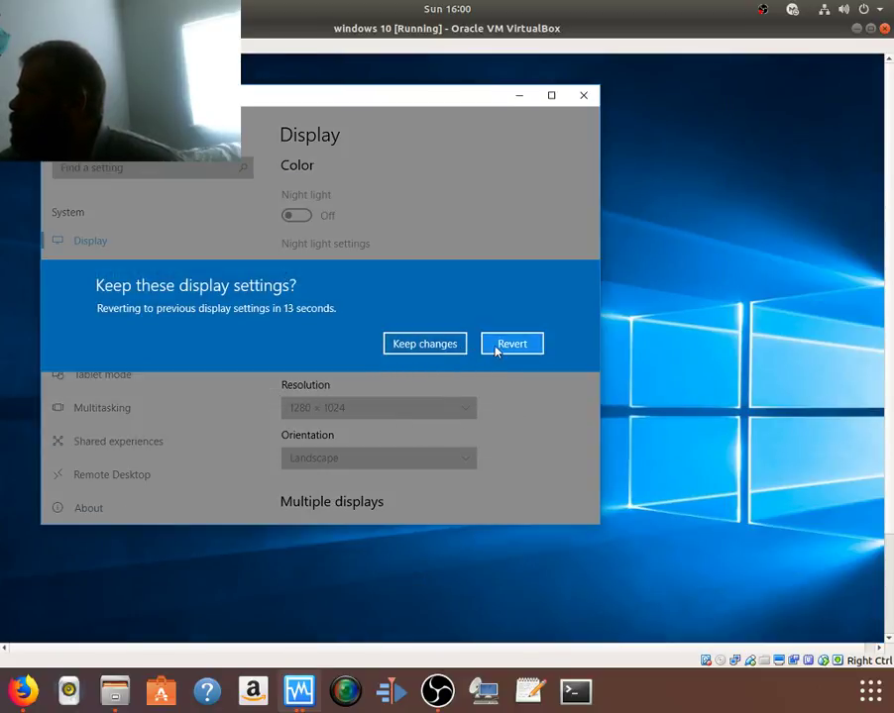
{"action": "left_click", "coordinate": [441, 344]}
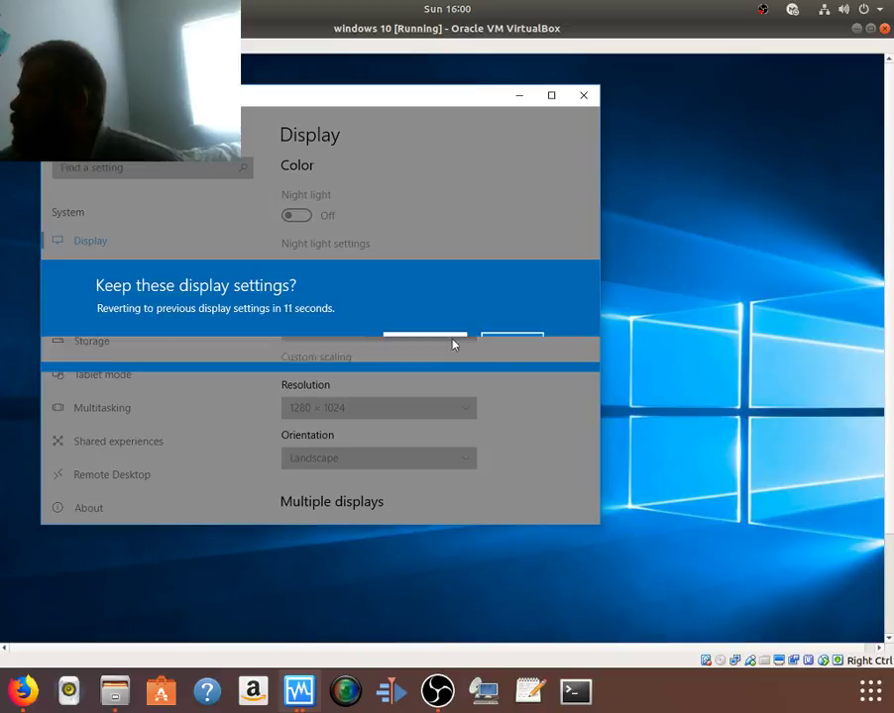
{"action": "left_click", "coordinate": [408, 409]}
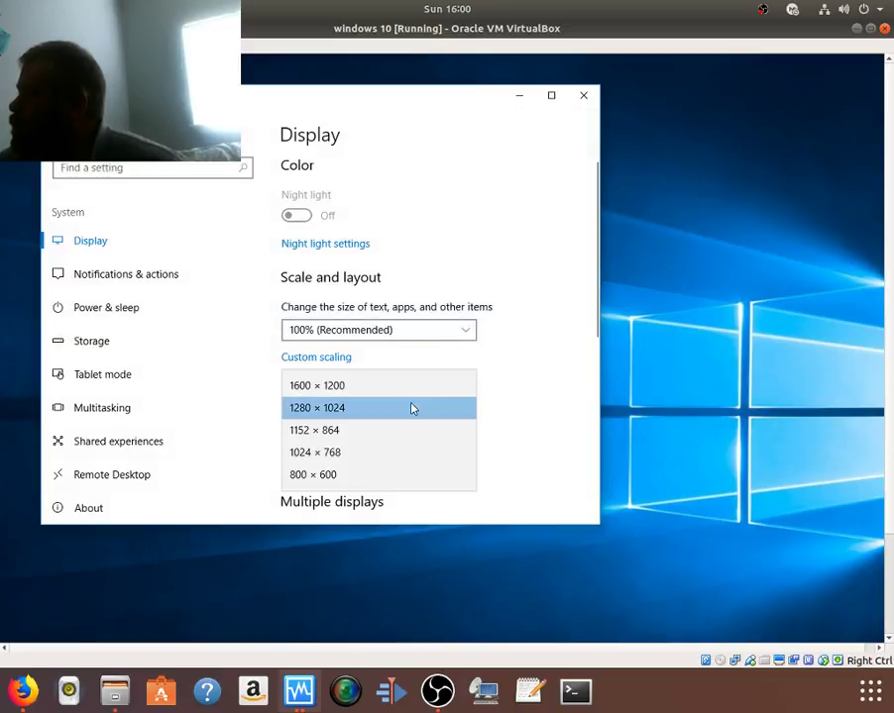
{"action": "left_click", "coordinate": [401, 427]}
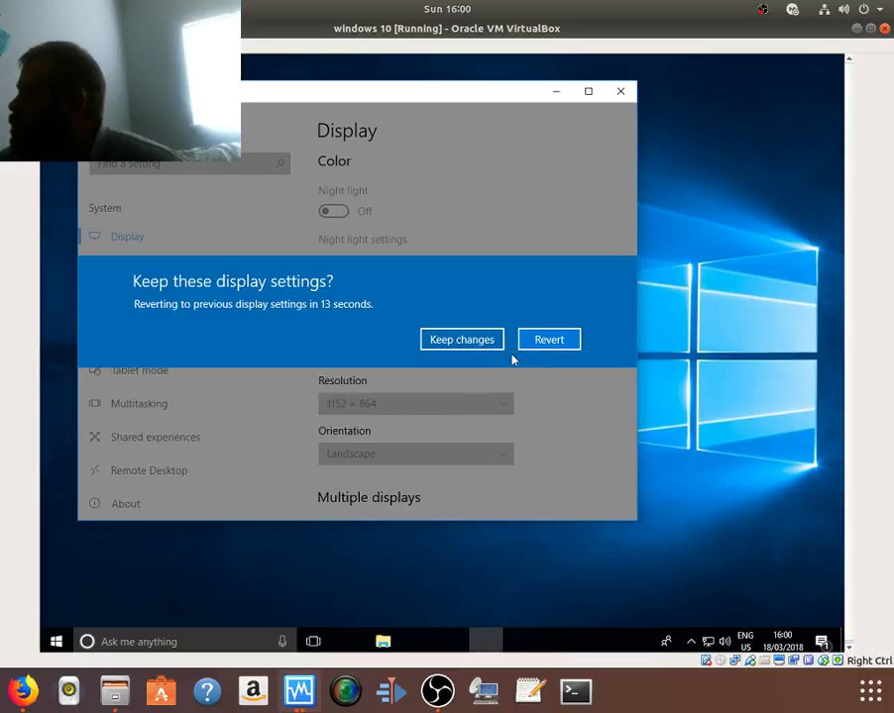
{"action": "left_click", "coordinate": [463, 341]}
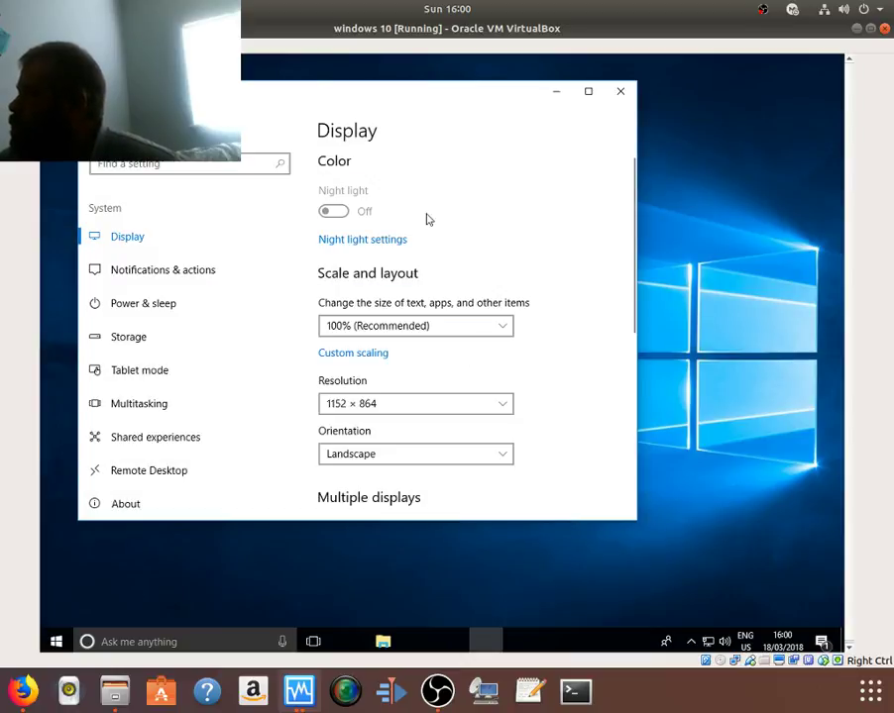
{"action": "left_click", "coordinate": [621, 90]}
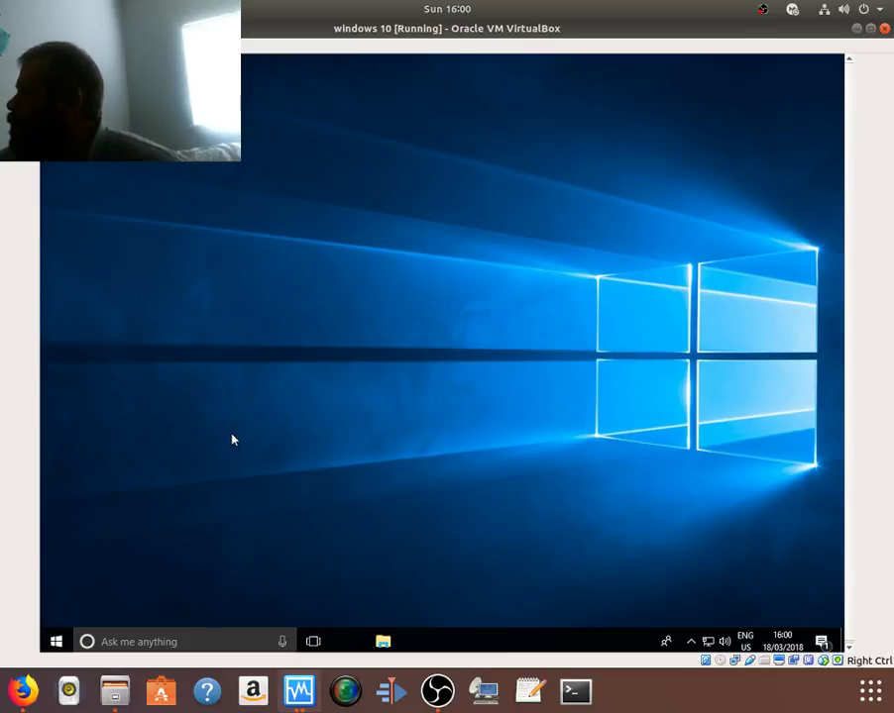
Step: Open Windows Settings from Start, glance at Update & Security, then return to the Settings home
{"action": "left_click", "coordinate": [56, 641]}
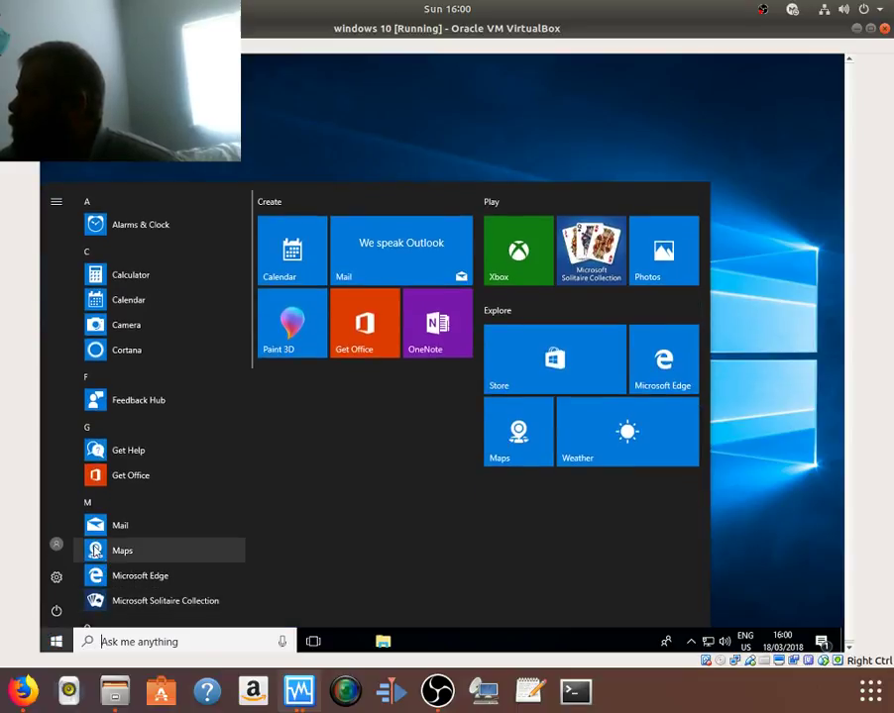
{"action": "left_click", "coordinate": [57, 580]}
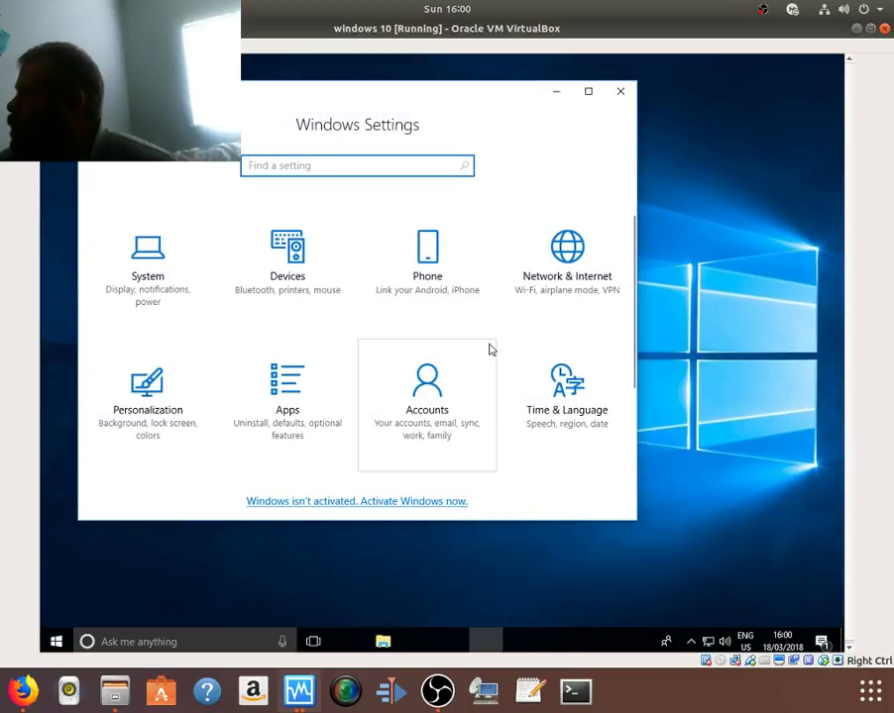
{"action": "scroll", "coordinate": [480, 356], "scroll_direction": "down", "scroll_amount": 2}
{"action": "left_click", "coordinate": [564, 400]}
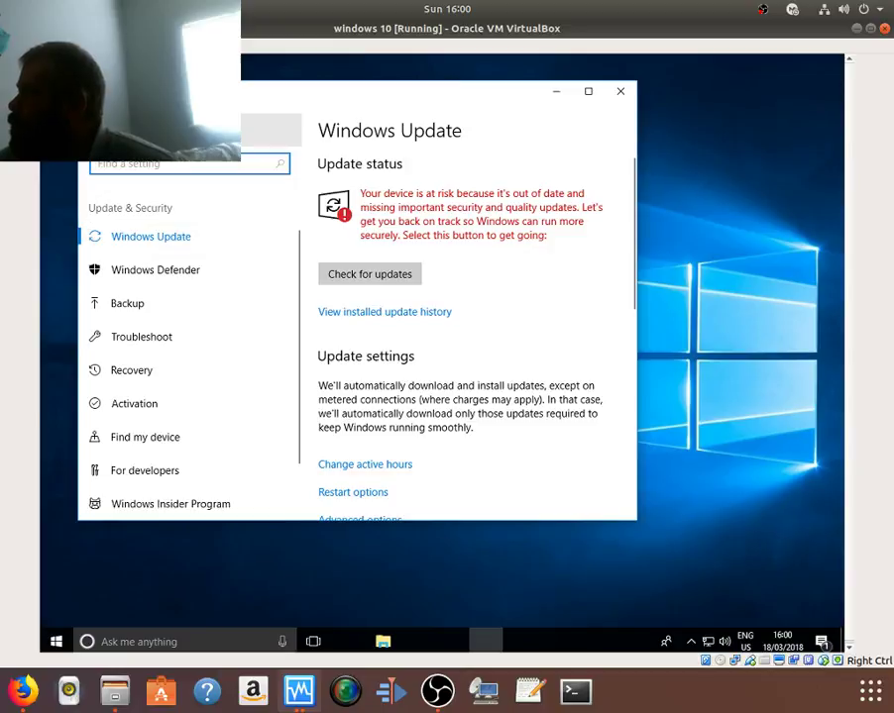
{"action": "left_click", "coordinate": [119, 130]}
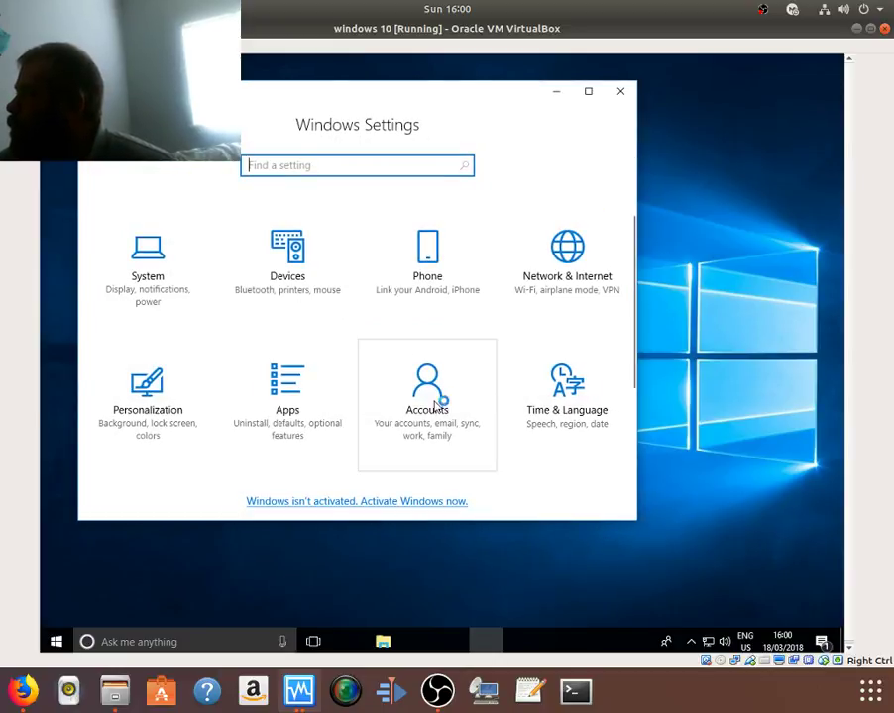
{"action": "scroll", "coordinate": [434, 391], "scroll_direction": "down", "scroll_amount": 1}
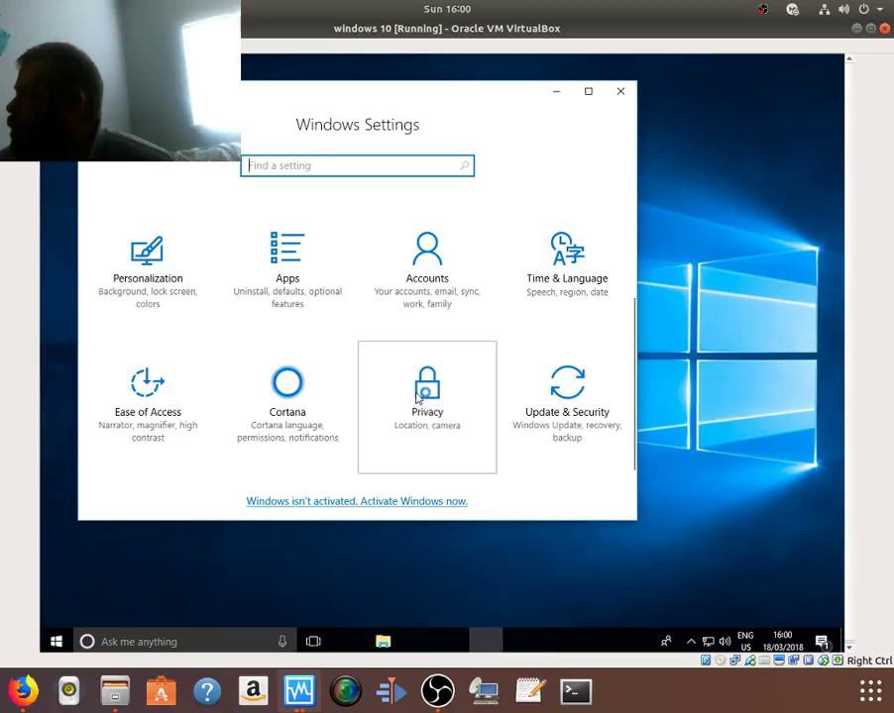
Step: In Privacy, turn off website language-list access and app-launch tracking, and maximize Settings
{"action": "left_click", "coordinate": [415, 396]}
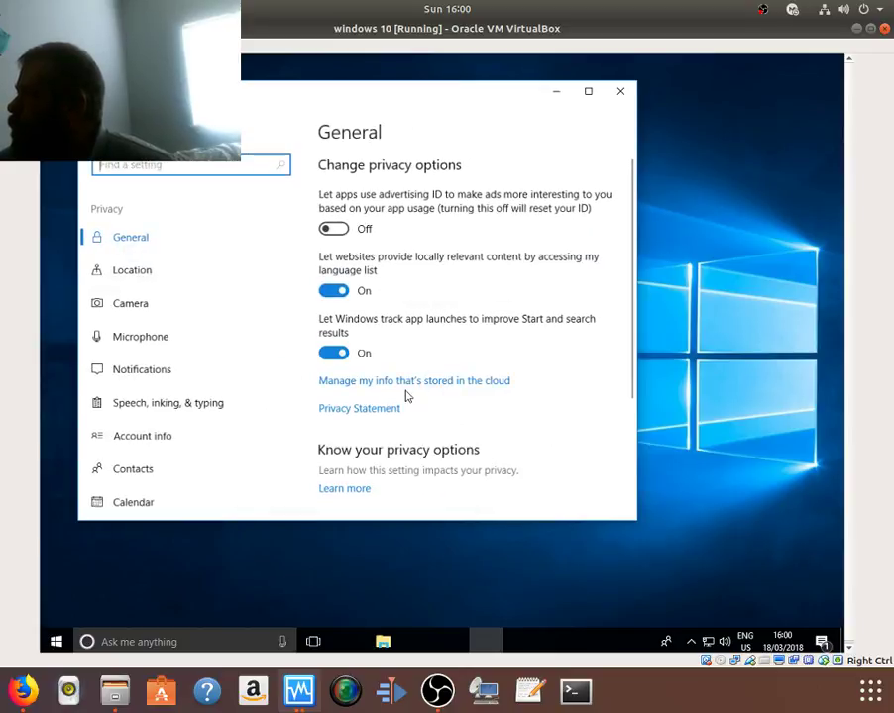
{"action": "left_click", "coordinate": [344, 292]}
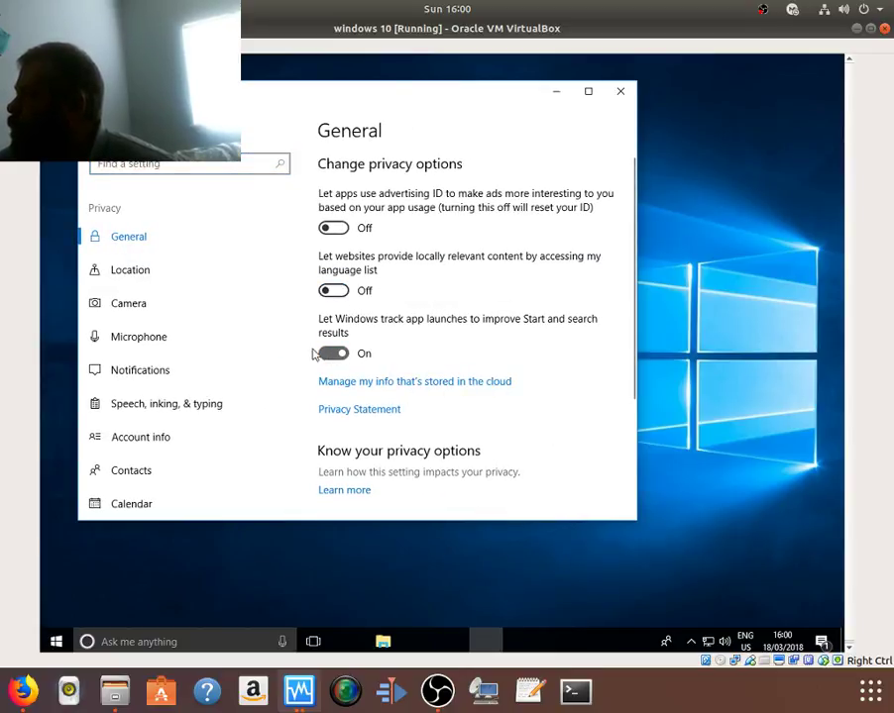
{"action": "left_click", "coordinate": [317, 353]}
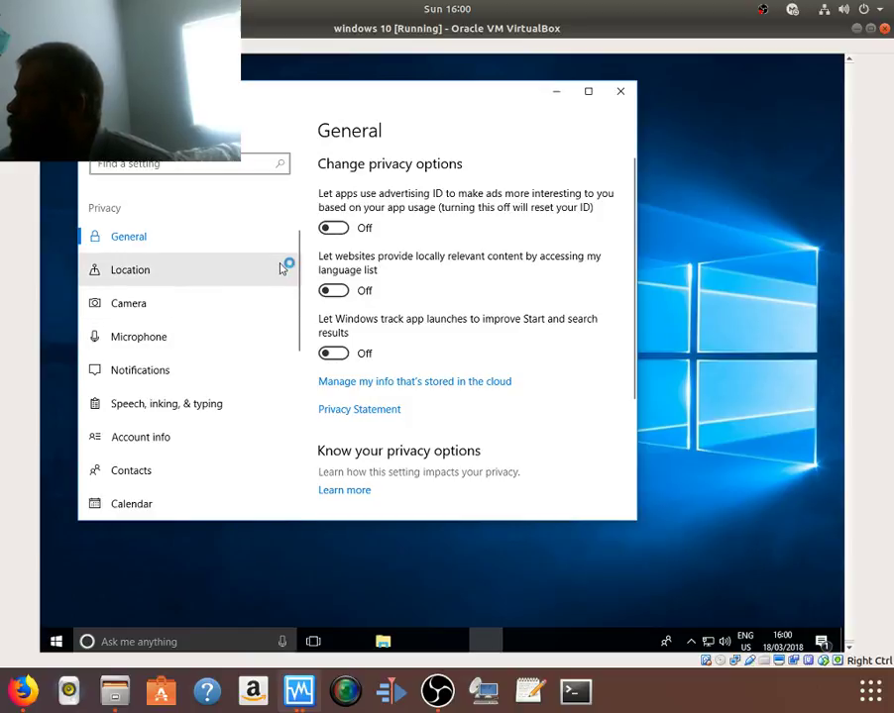
{"action": "scroll", "coordinate": [421, 373], "scroll_direction": "down", "scroll_amount": 3}
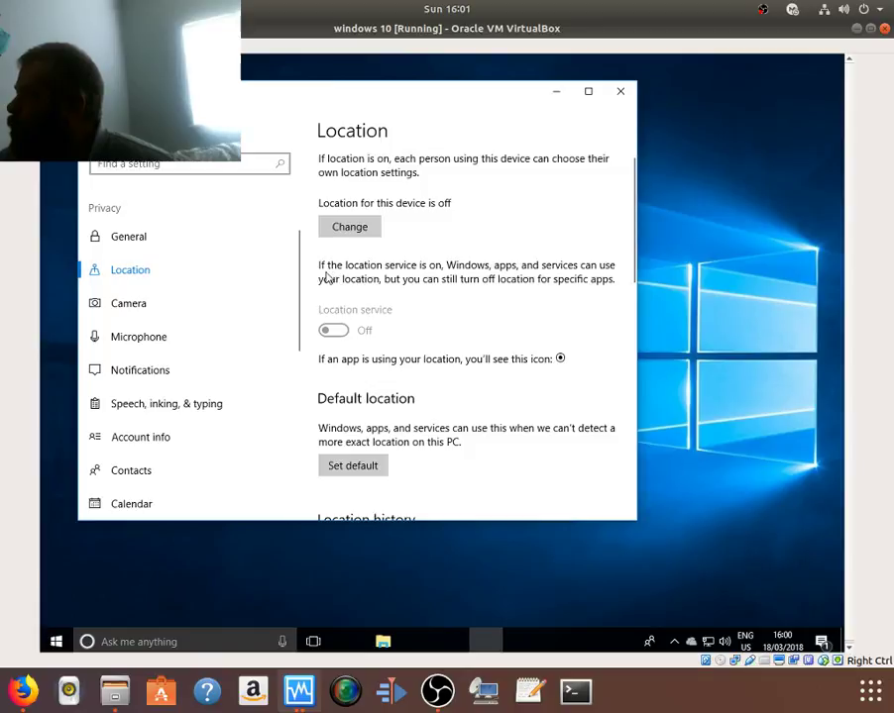
{"action": "left_click", "coordinate": [588, 90]}
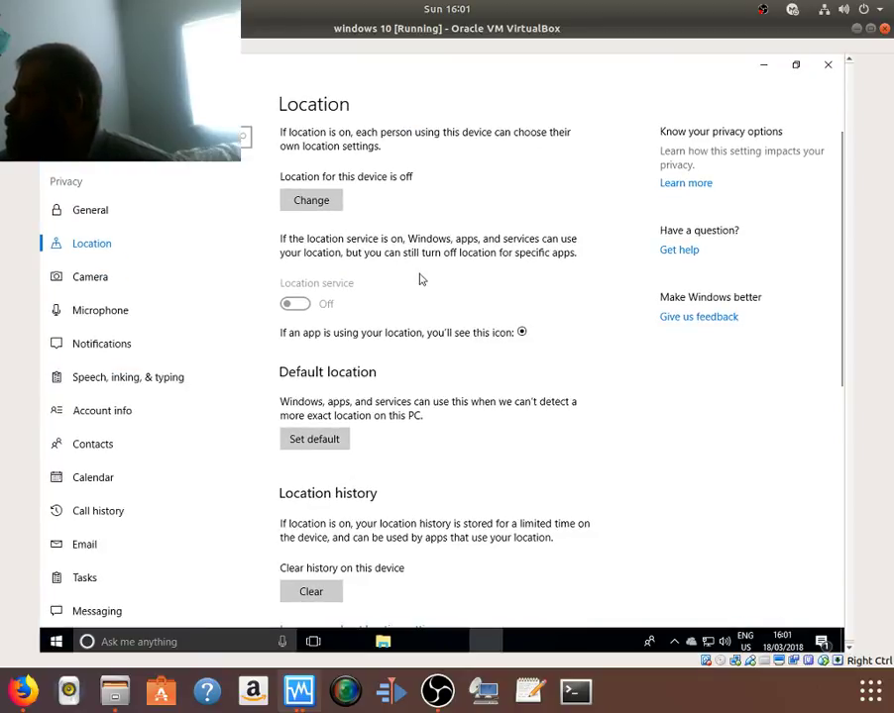
{"action": "scroll", "coordinate": [420, 281], "scroll_direction": "down", "scroll_amount": 5}
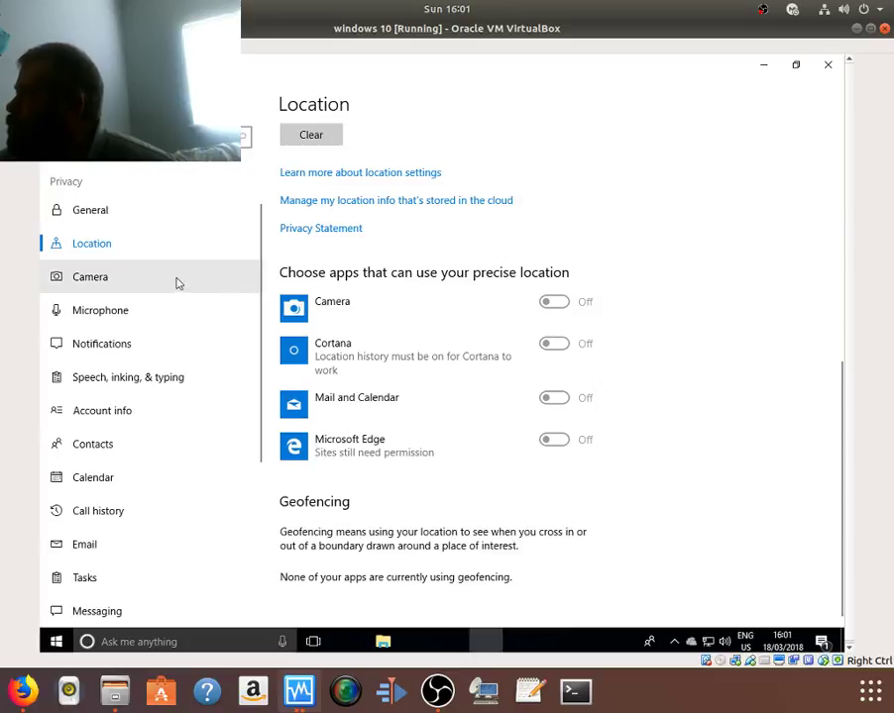
Step: Turn off app access to the camera and the microphone
{"action": "left_click", "coordinate": [189, 282]}
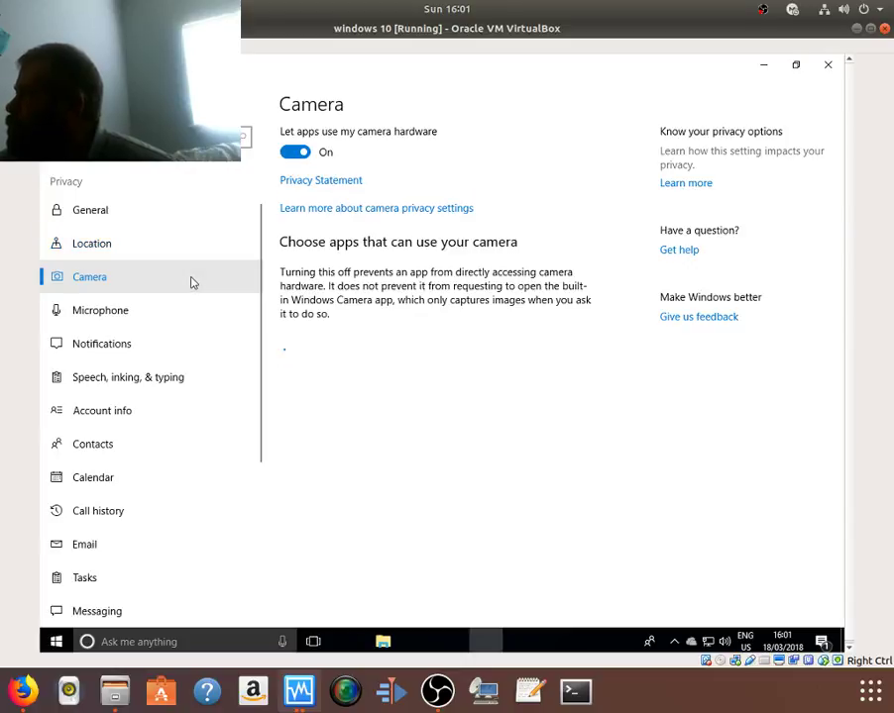
{"action": "left_click", "coordinate": [294, 154]}
{"action": "left_click", "coordinate": [149, 330]}
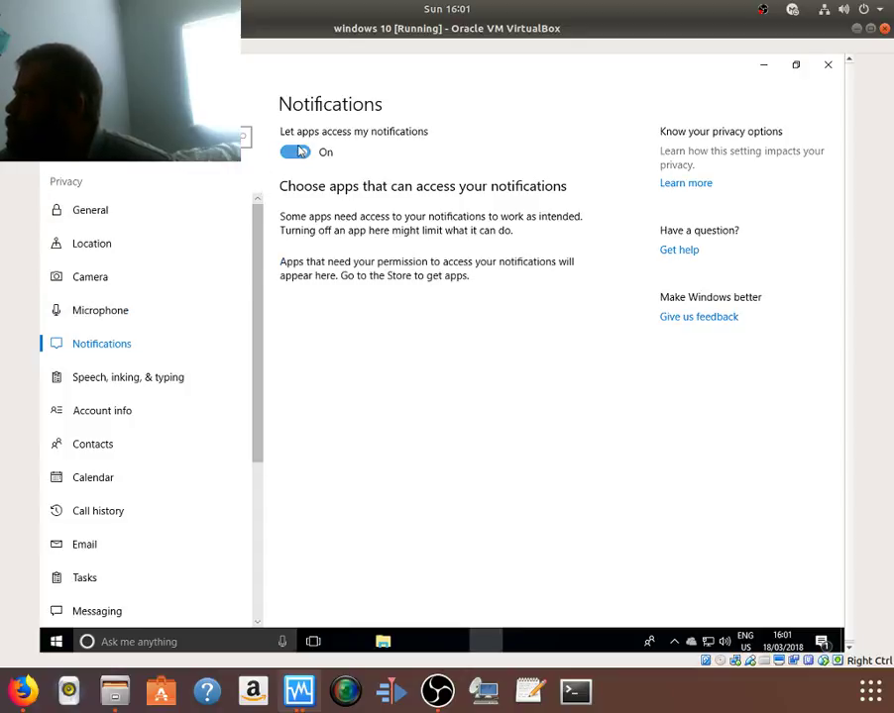
{"action": "left_click", "coordinate": [152, 319]}
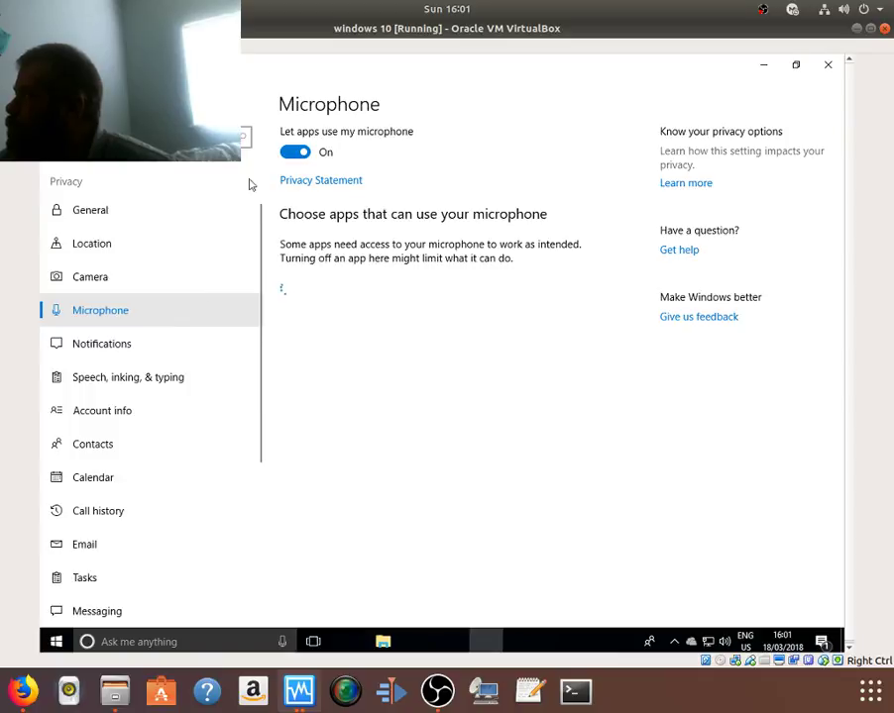
{"action": "left_click", "coordinate": [296, 151]}
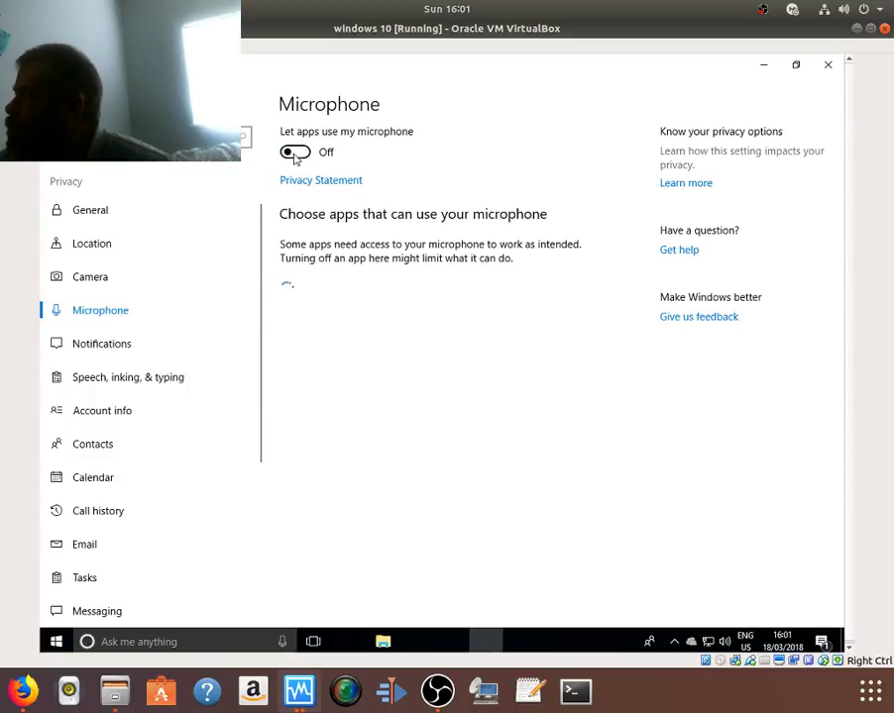
Step: Turn off app access to account info, contacts, calendar and call history
{"action": "left_click", "coordinate": [122, 381]}
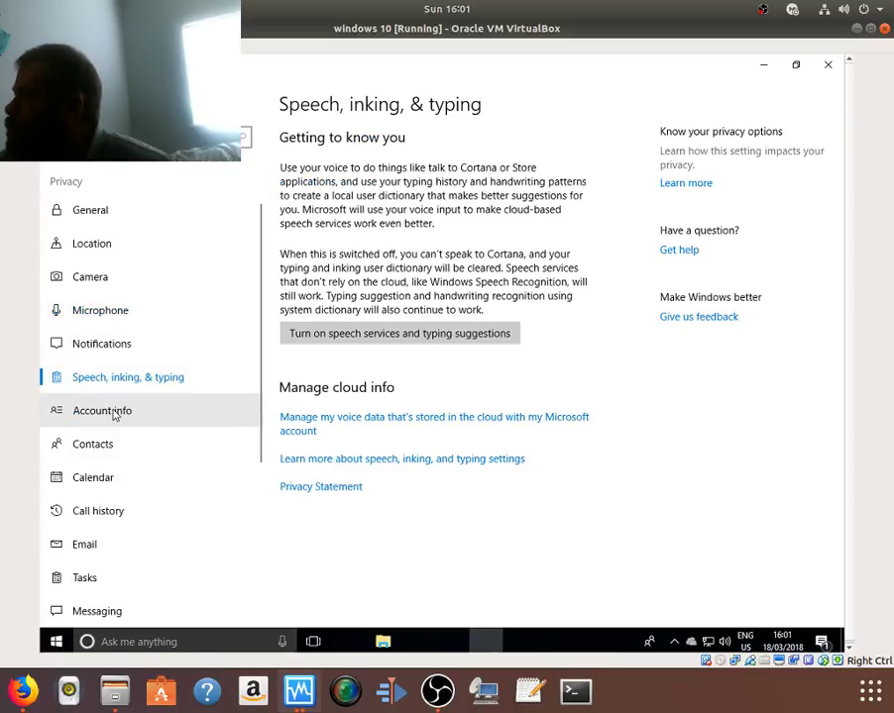
{"action": "left_click", "coordinate": [115, 416]}
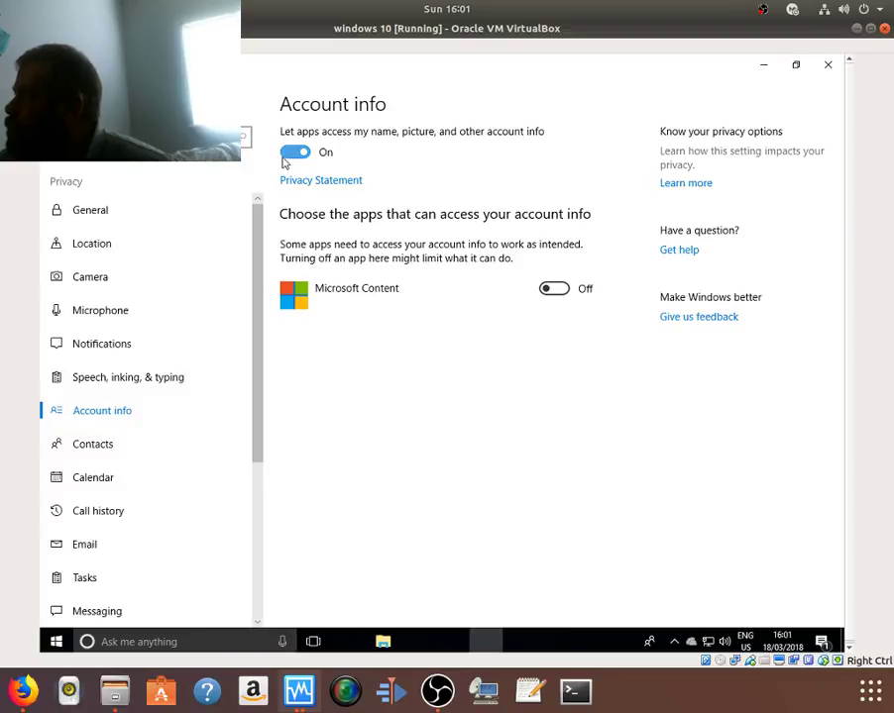
{"action": "left_click", "coordinate": [290, 154]}
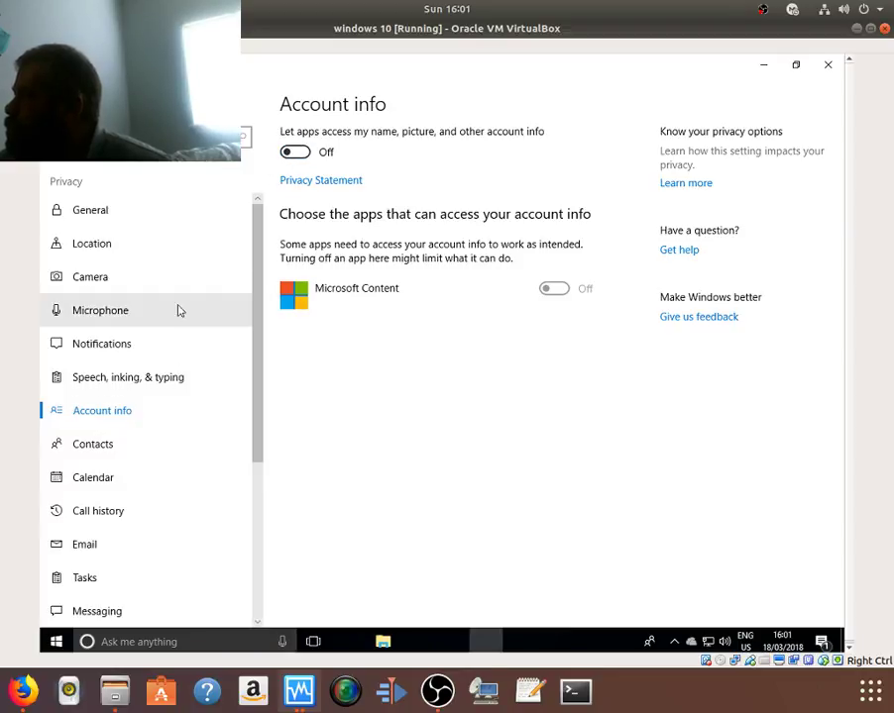
{"action": "left_click", "coordinate": [112, 447]}
{"action": "left_click", "coordinate": [290, 152]}
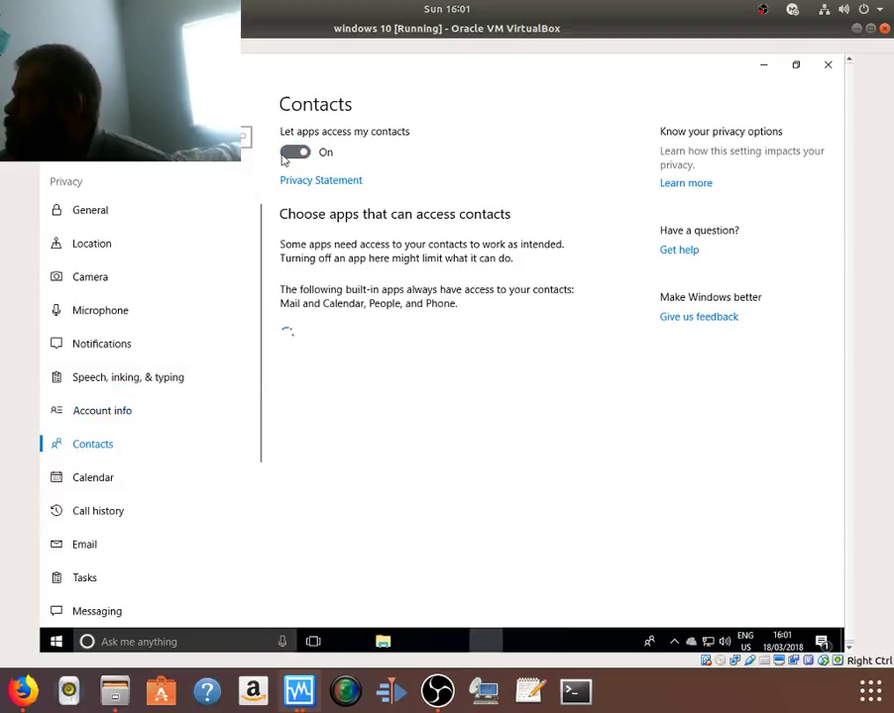
{"action": "left_click", "coordinate": [80, 484]}
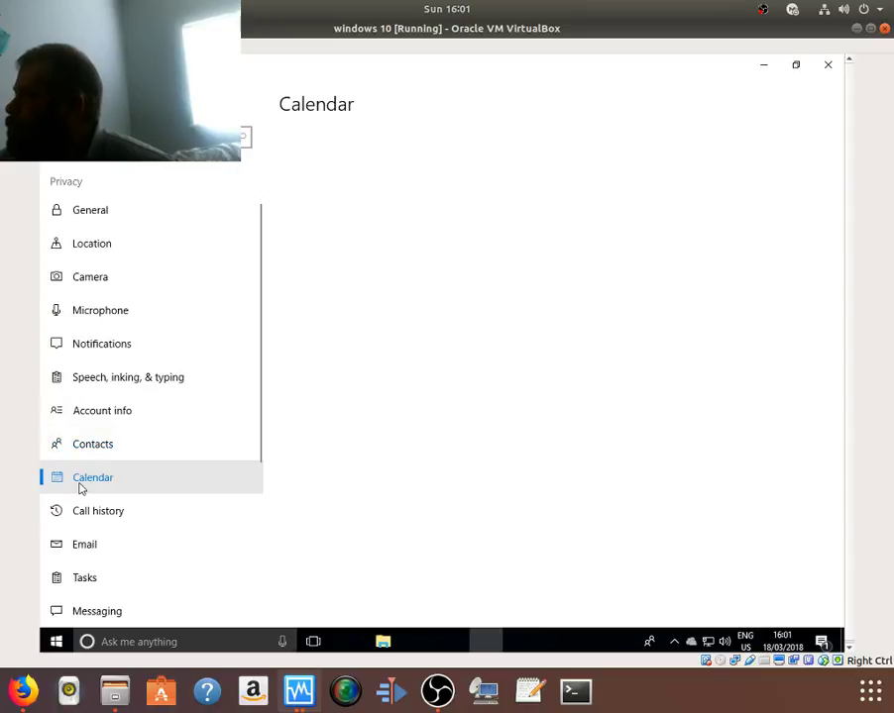
{"action": "left_click", "coordinate": [294, 152]}
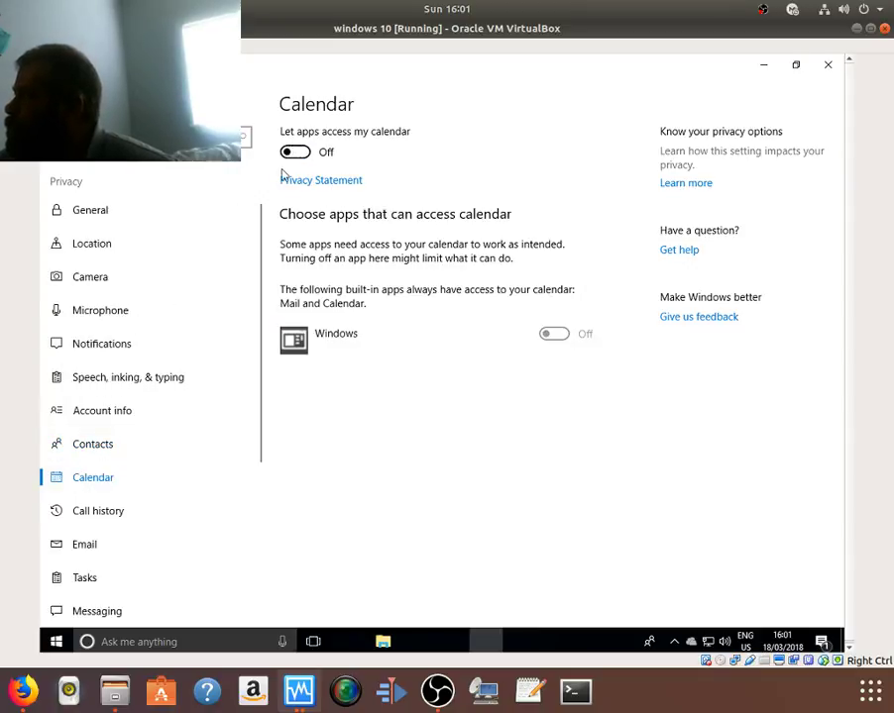
{"action": "left_click", "coordinate": [55, 508]}
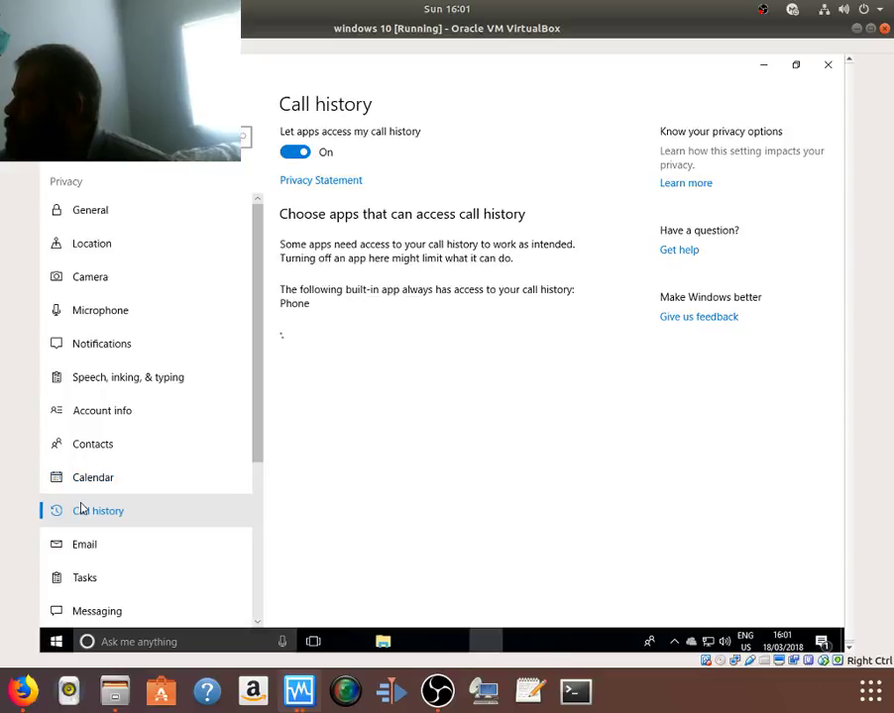
{"action": "left_click", "coordinate": [289, 155]}
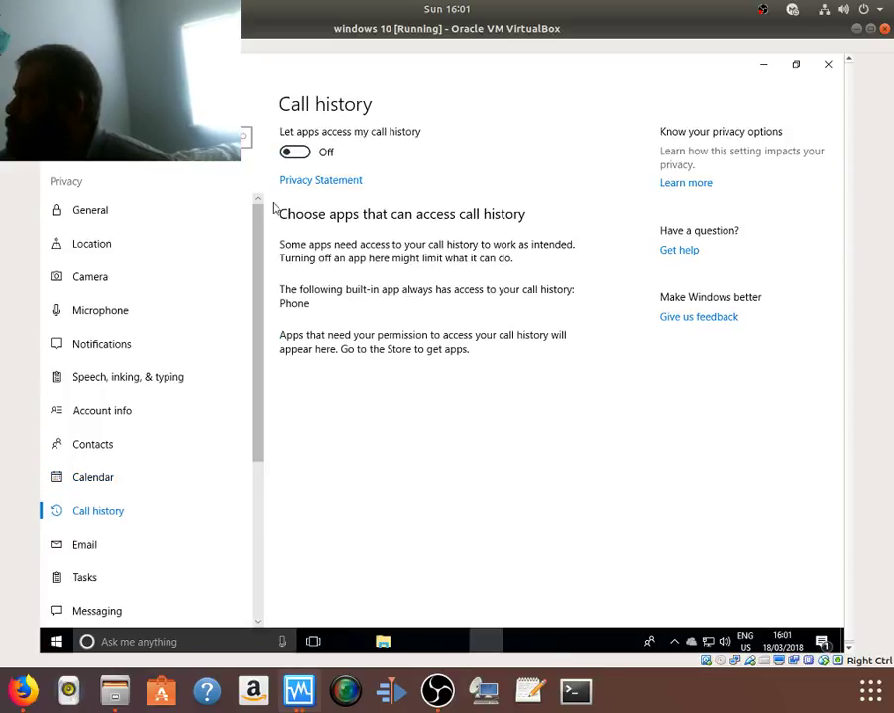
Step: Turn off app access to email, tasks and messaging
{"action": "scroll", "coordinate": [123, 474], "scroll_direction": "down", "scroll_amount": 3}
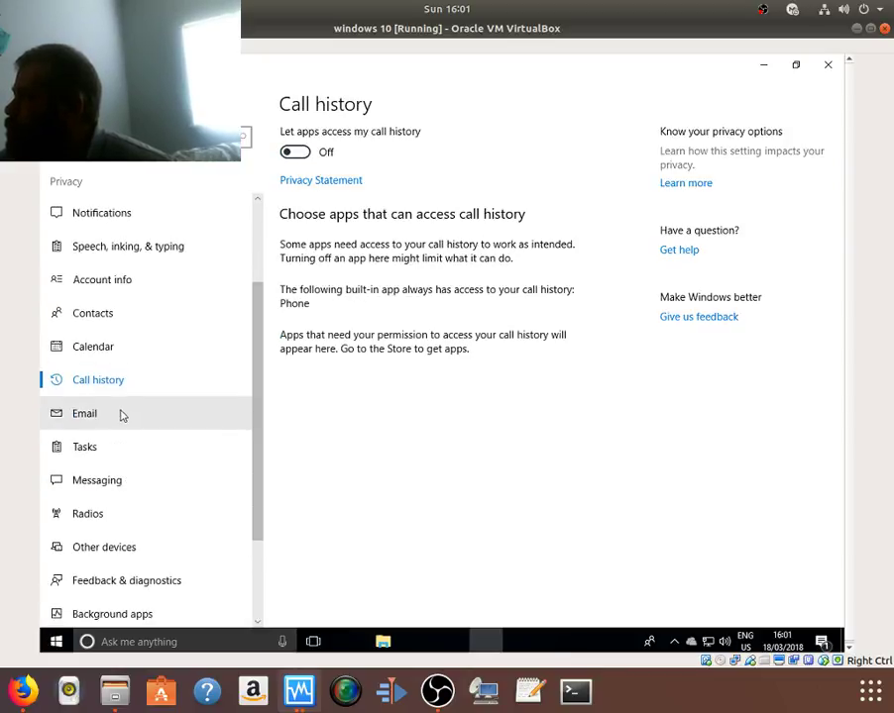
{"action": "left_click", "coordinate": [121, 413]}
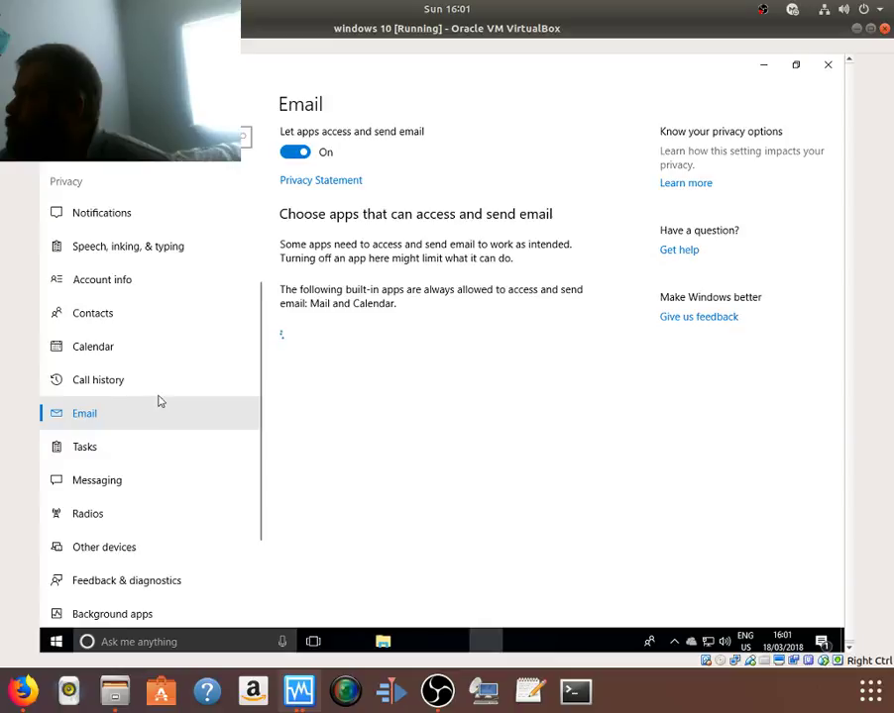
{"action": "left_click", "coordinate": [295, 153]}
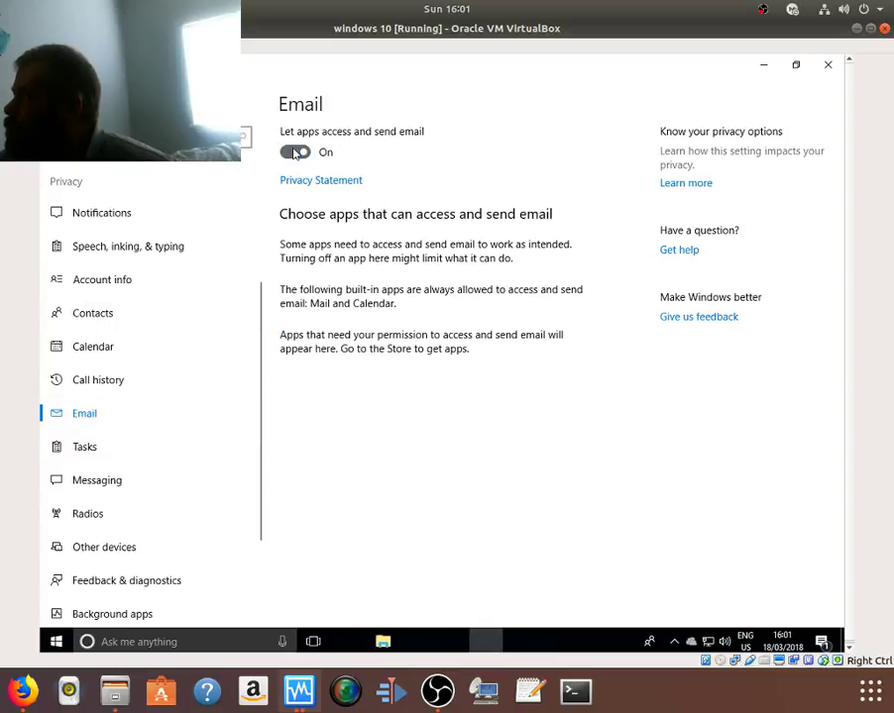
{"action": "left_click", "coordinate": [96, 447]}
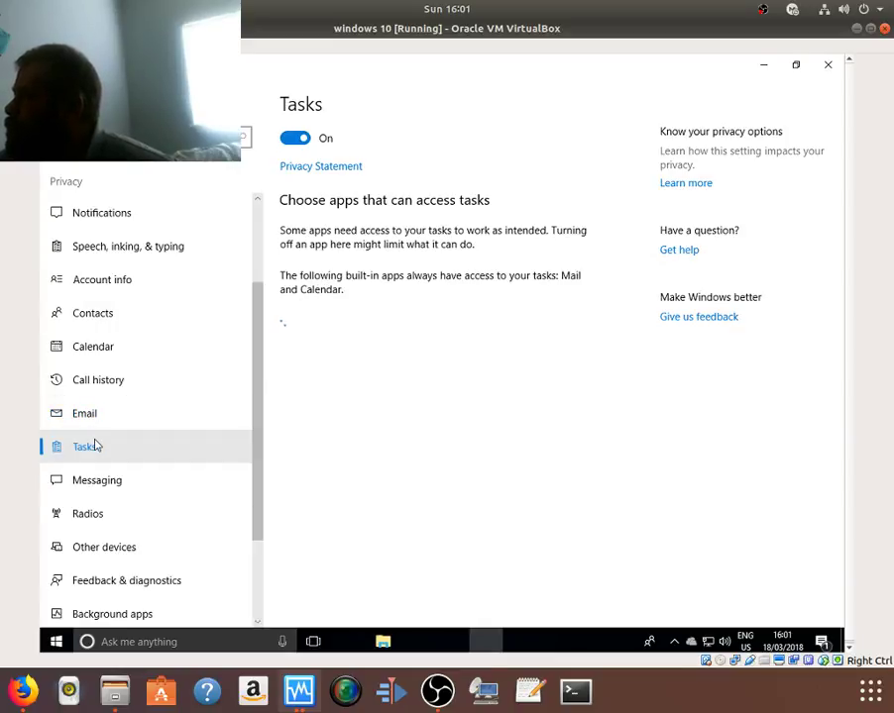
{"action": "left_click", "coordinate": [292, 140]}
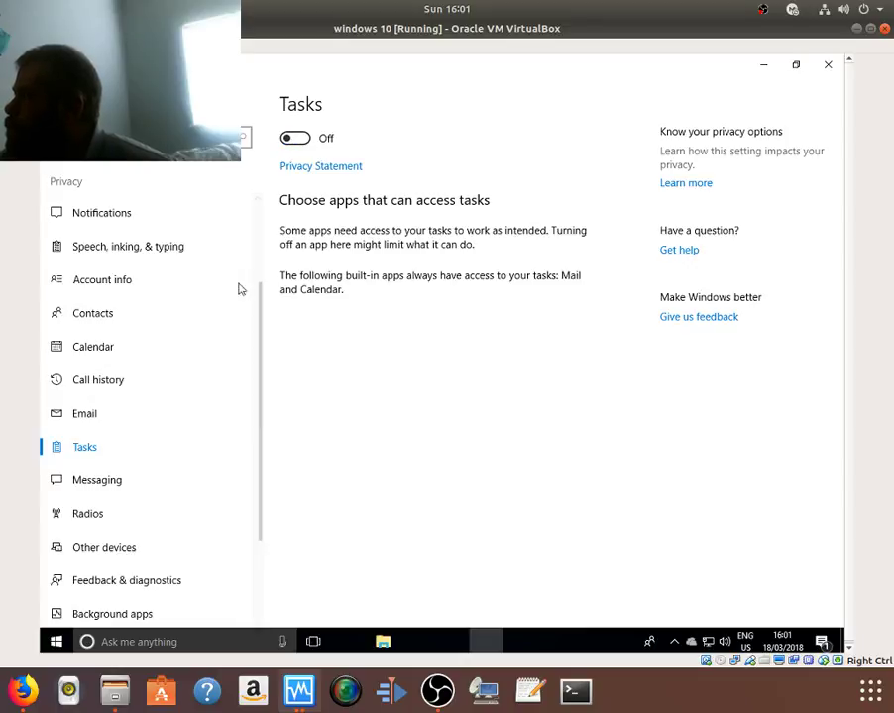
{"action": "left_click", "coordinate": [112, 485]}
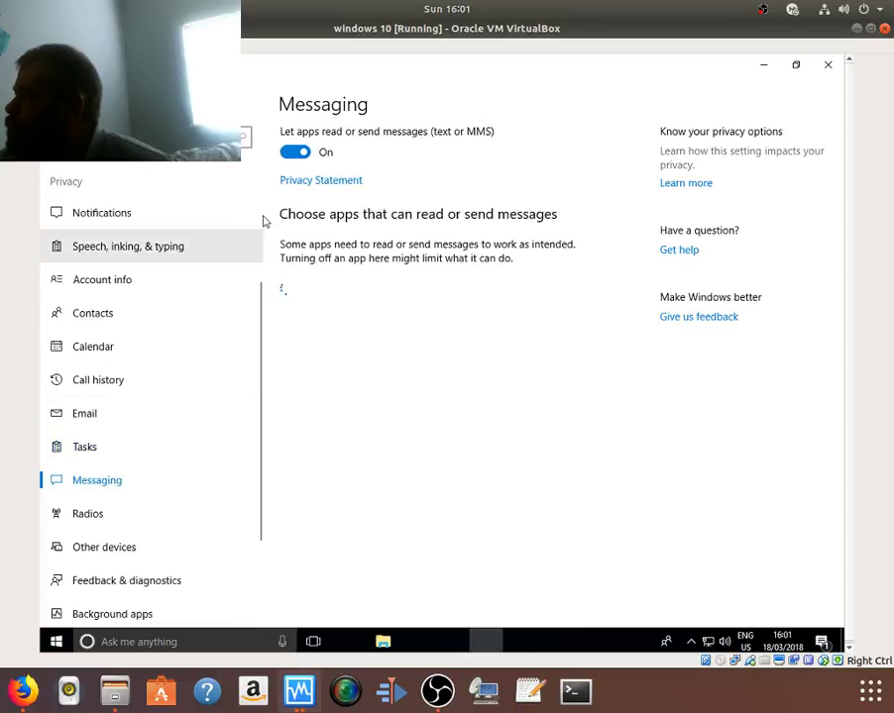
{"action": "left_click", "coordinate": [294, 153]}
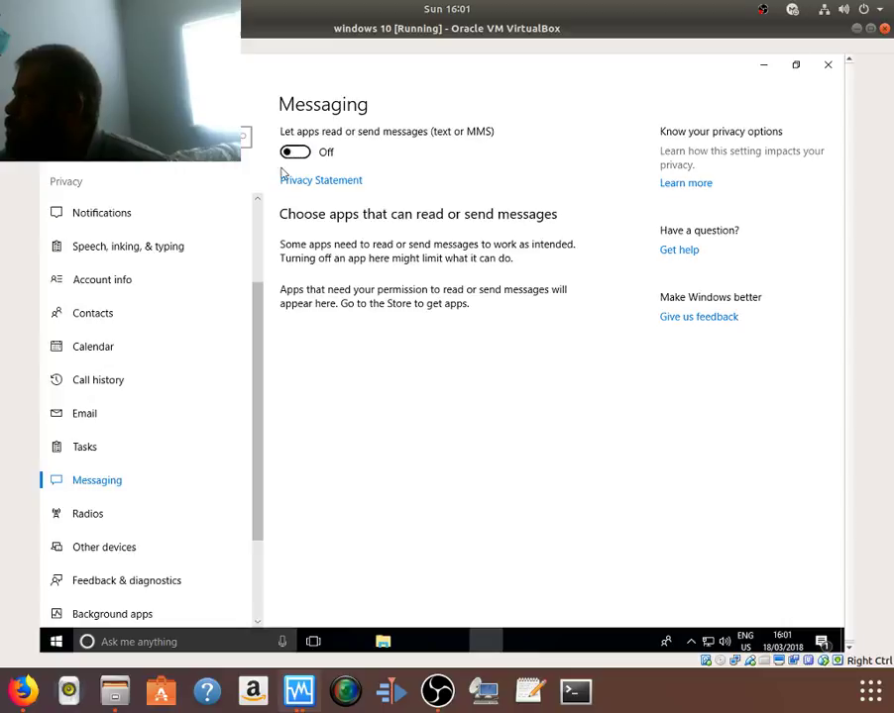
Step: Stop apps controlling radios and syncing with unpaired wireless devices
{"action": "left_click", "coordinate": [115, 513]}
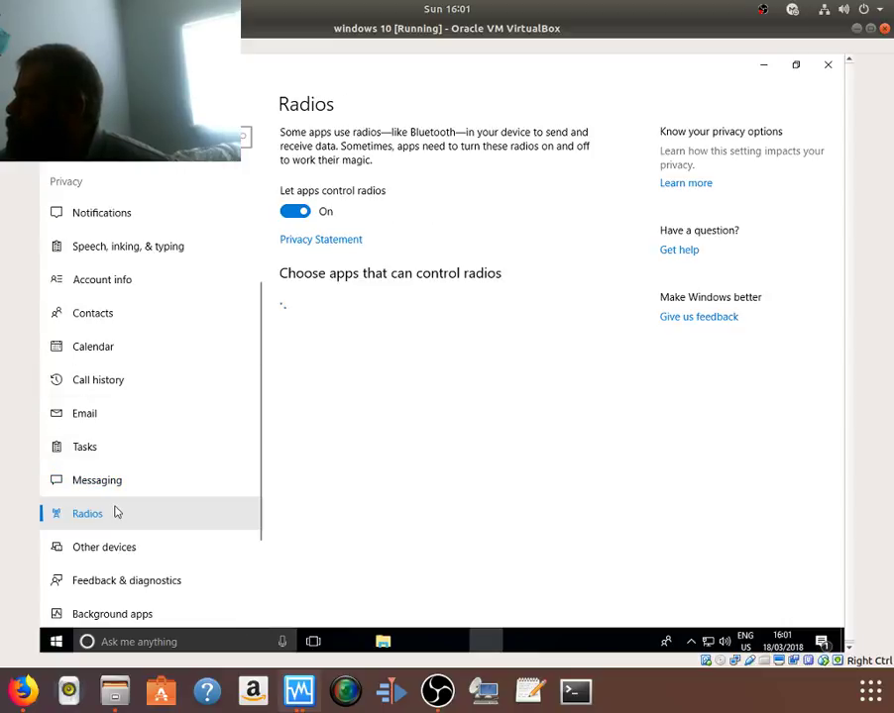
{"action": "left_click", "coordinate": [293, 212]}
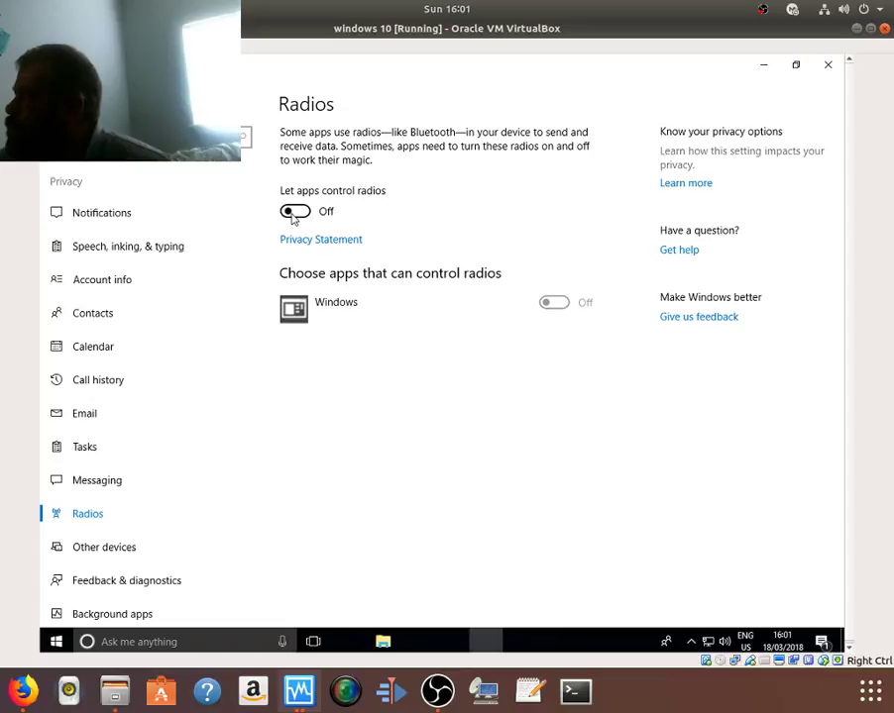
{"action": "left_click", "coordinate": [107, 548]}
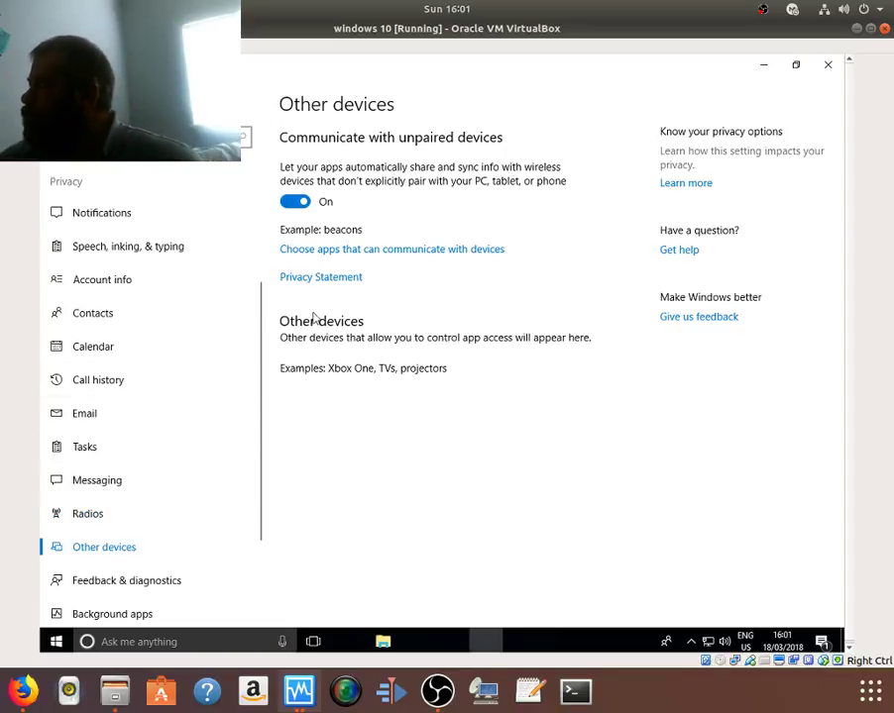
{"action": "left_click", "coordinate": [293, 204]}
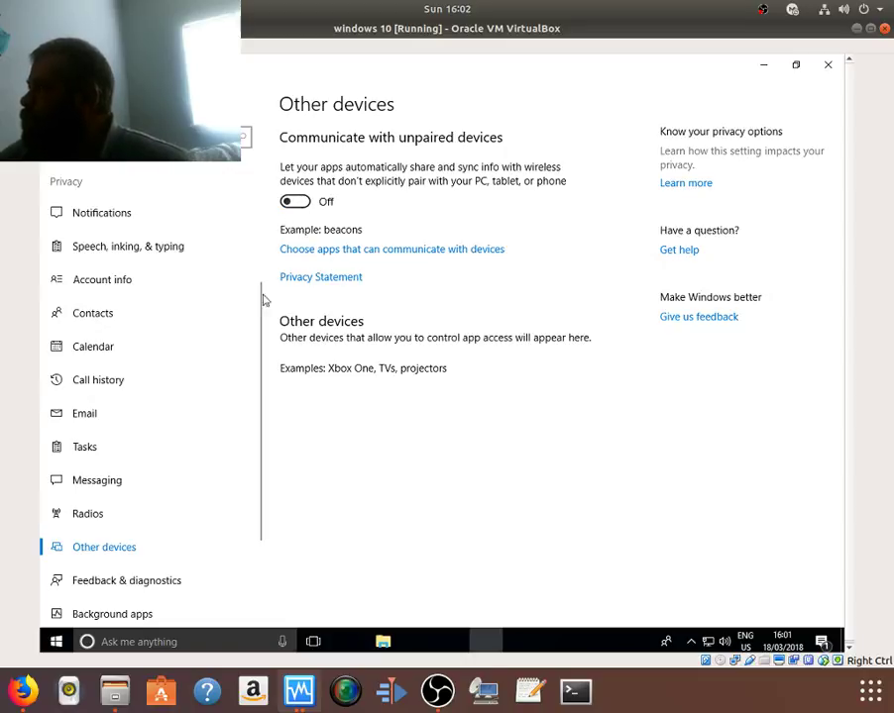
{"action": "scroll", "coordinate": [84, 492], "scroll_direction": "down", "scroll_amount": 3}
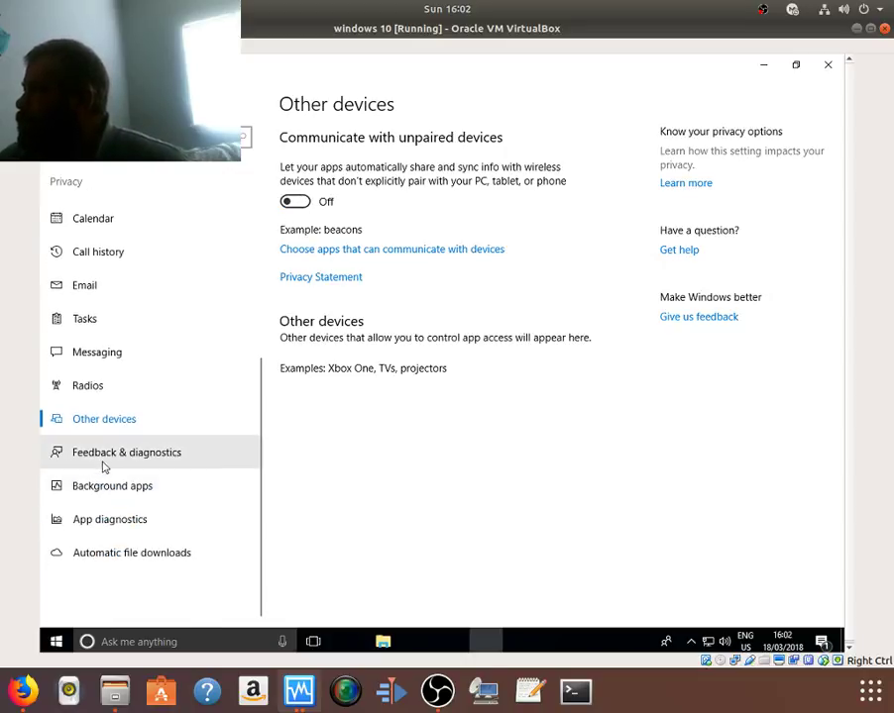
{"action": "left_click", "coordinate": [104, 463]}
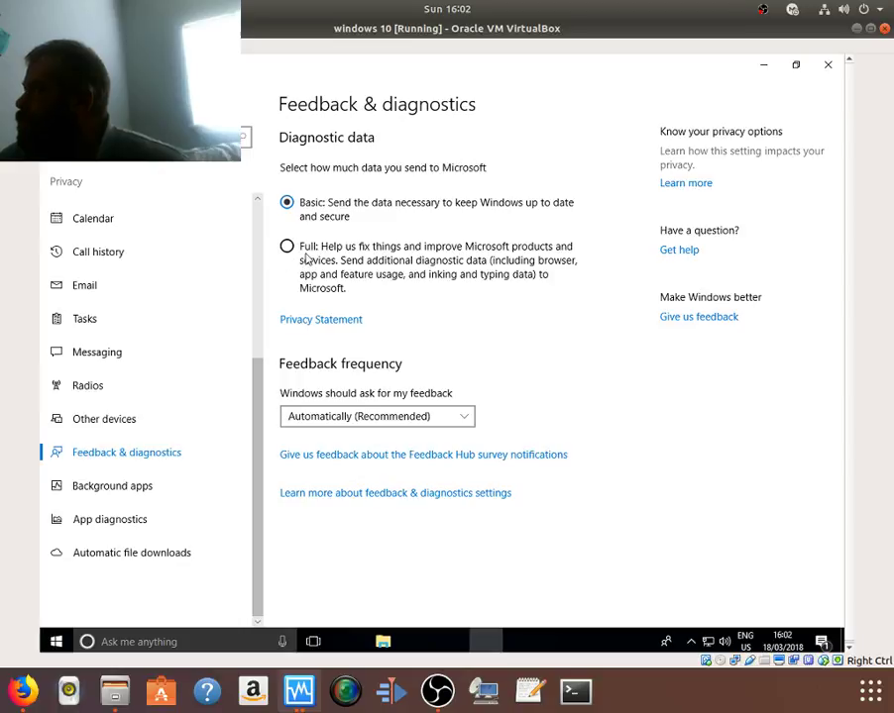
Step: Set feedback frequency to Never and stop apps running in the background
{"action": "left_click", "coordinate": [325, 417]}
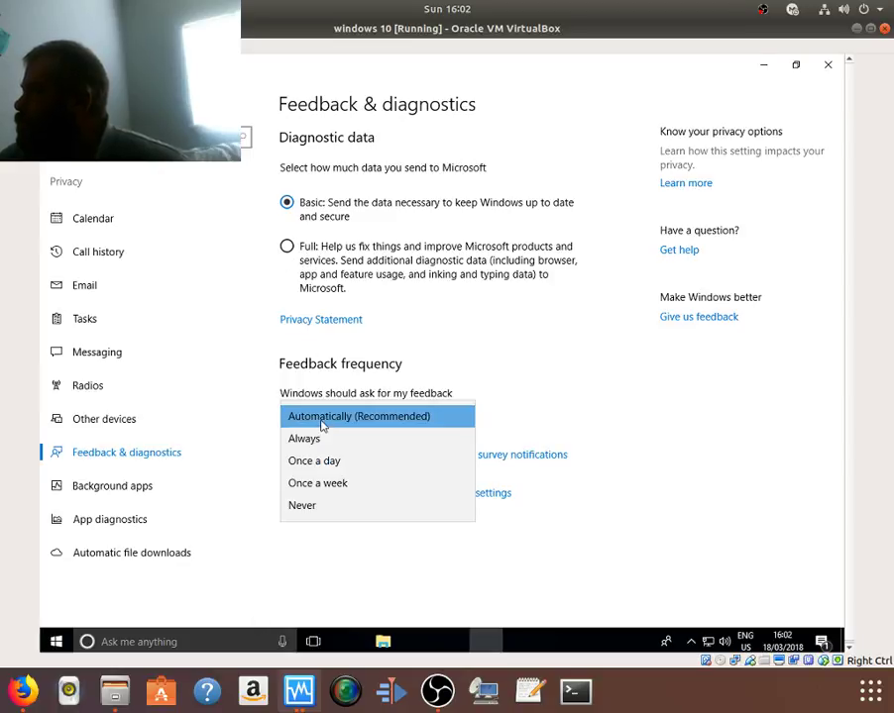
{"action": "left_click", "coordinate": [294, 505]}
{"action": "left_click", "coordinate": [189, 488]}
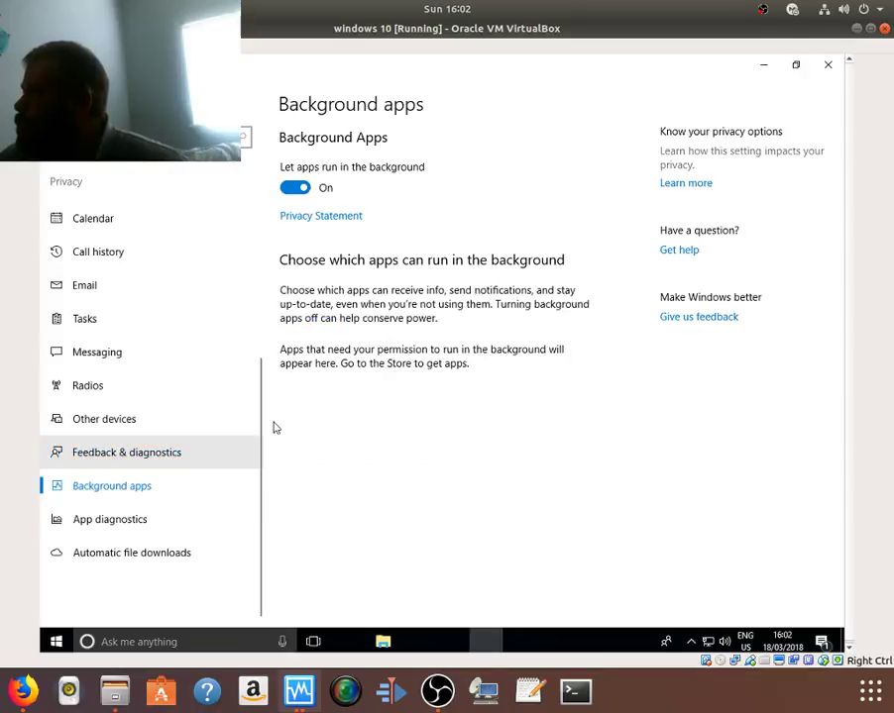
{"action": "left_click", "coordinate": [294, 189]}
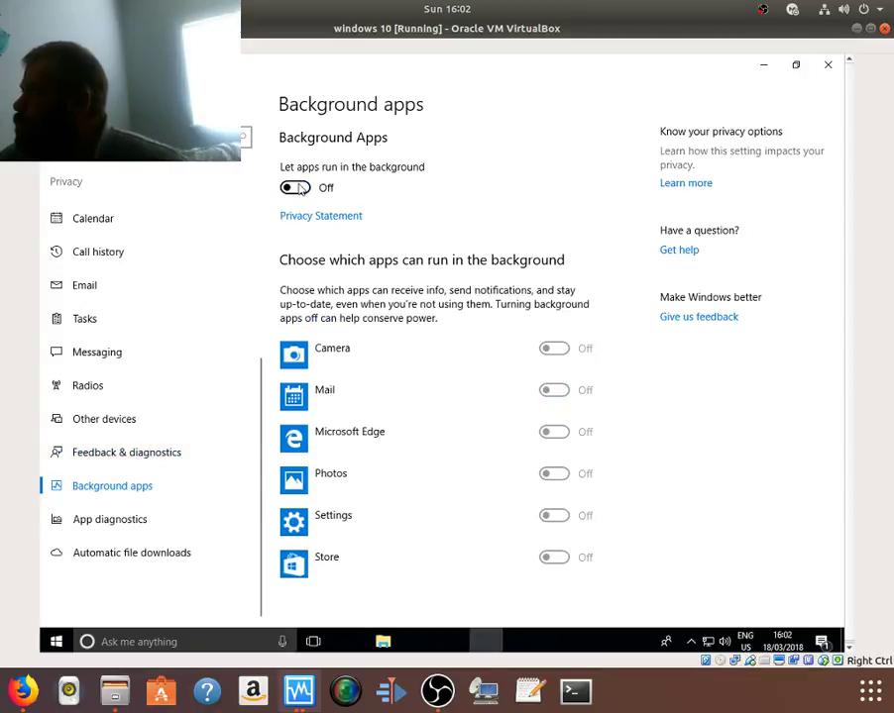
Step: Turn off app access to diagnostic information, then close the Settings window
{"action": "left_click", "coordinate": [114, 517]}
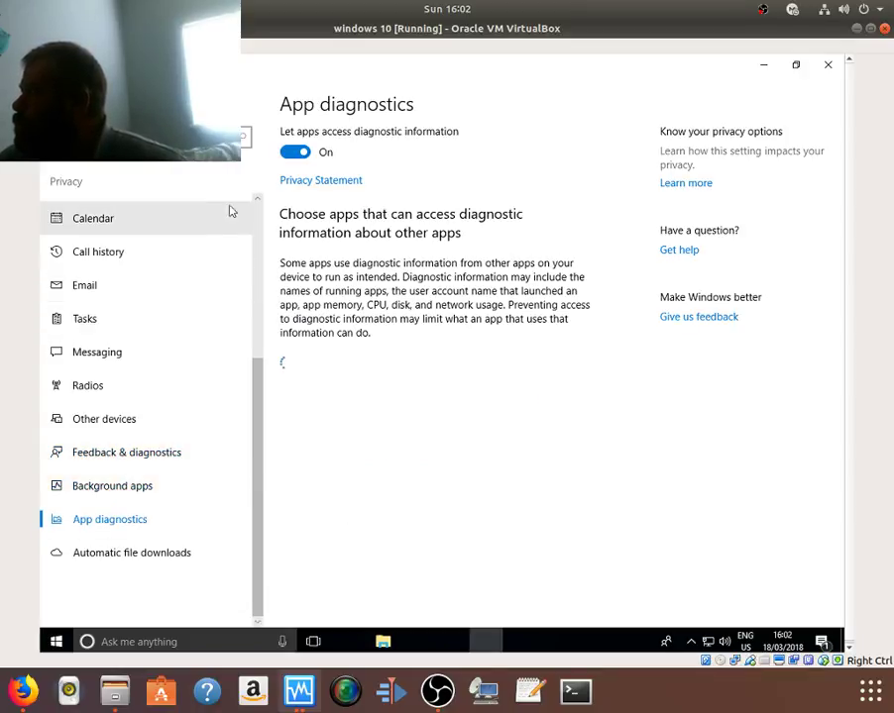
{"action": "left_click", "coordinate": [294, 152]}
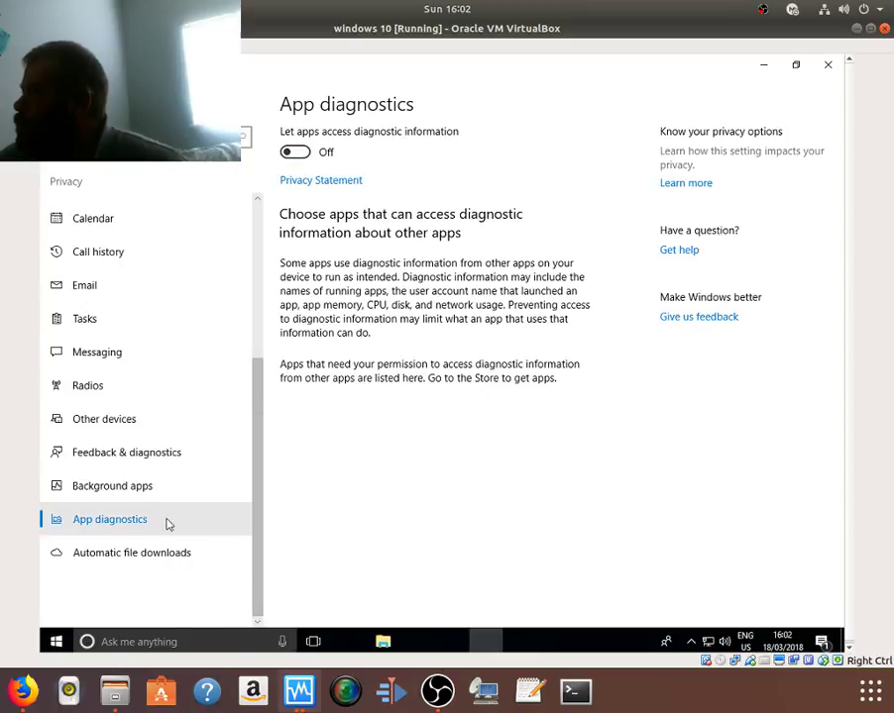
{"action": "left_click", "coordinate": [146, 555]}
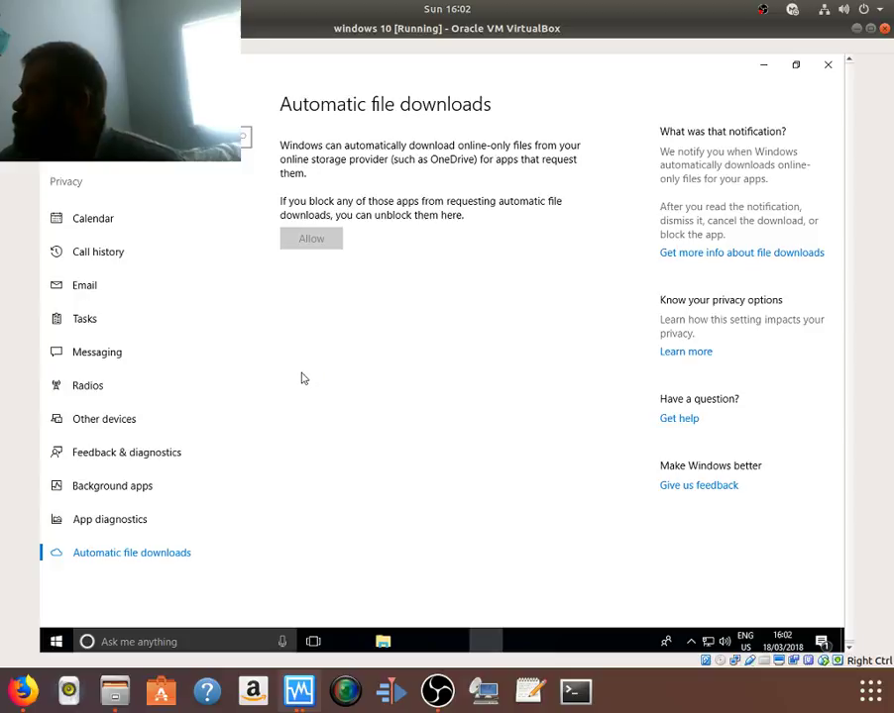
{"action": "left_click", "coordinate": [828, 65]}
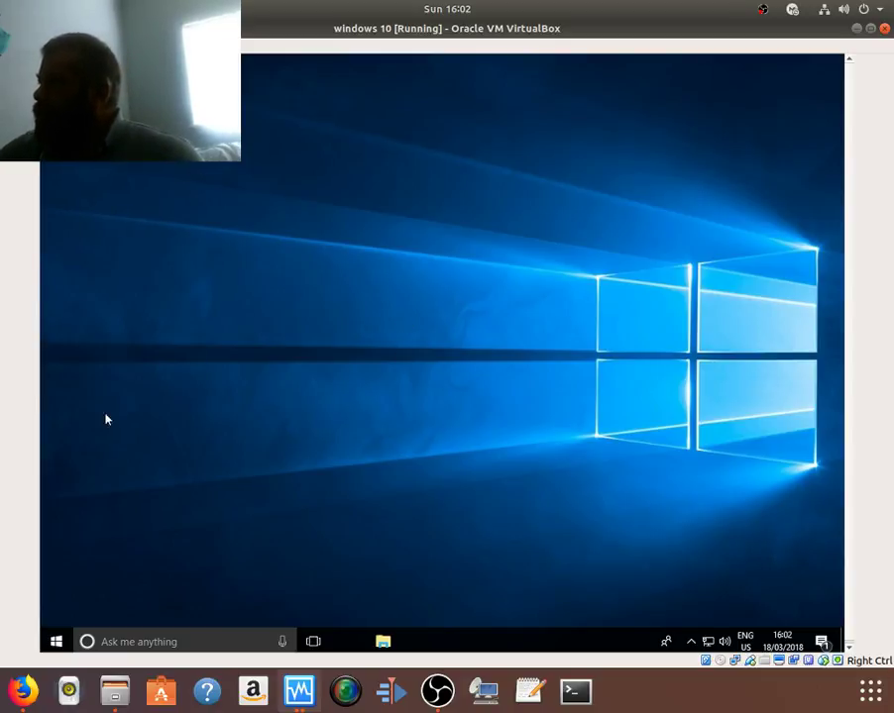
{"action": "left_click", "coordinate": [57, 642]}
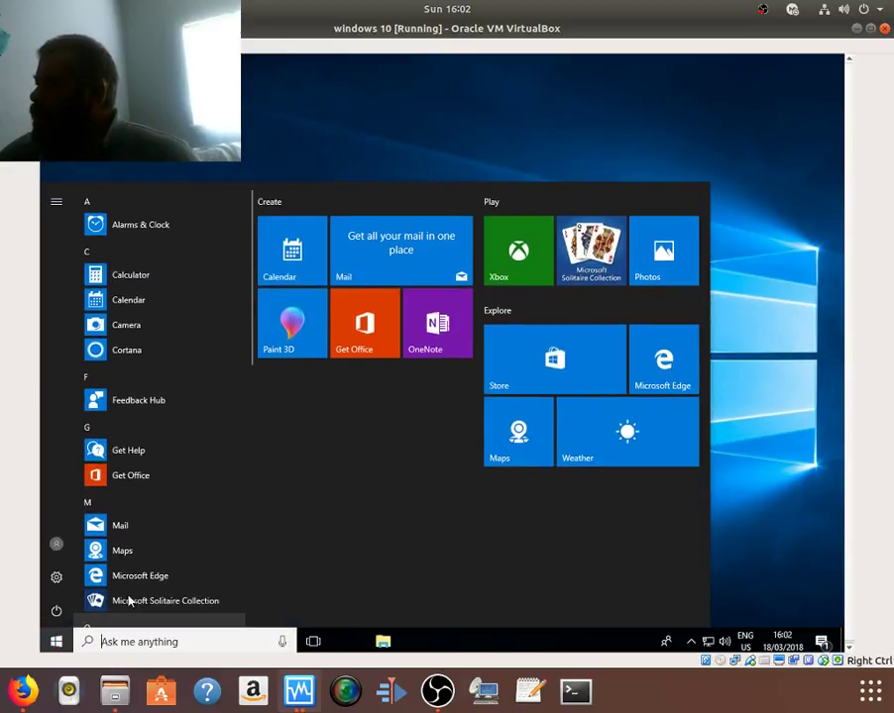
{"action": "scroll", "coordinate": [210, 512], "scroll_direction": "down", "scroll_amount": 4}
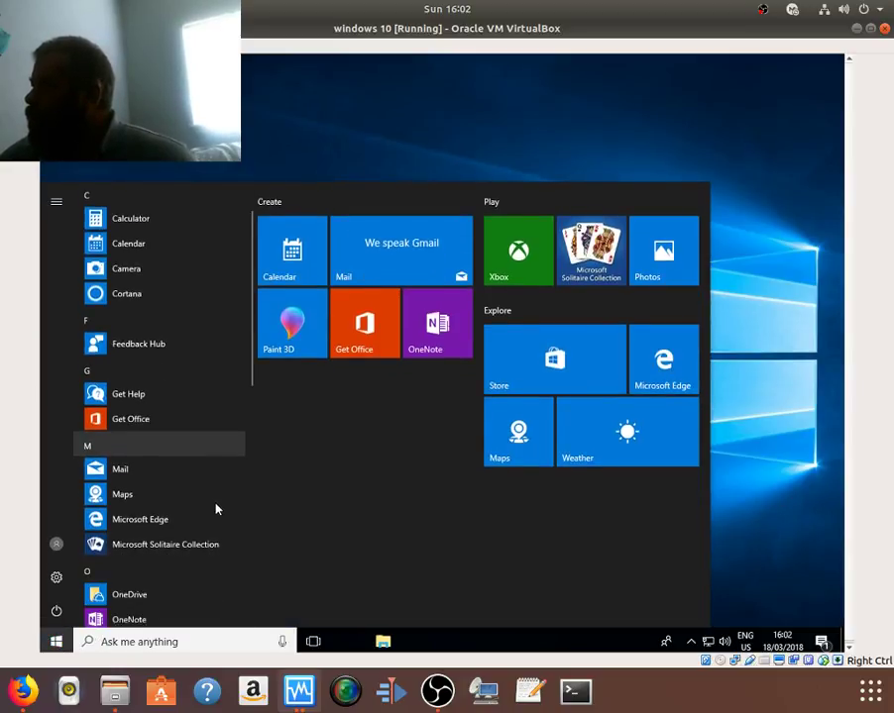
{"action": "scroll", "coordinate": [211, 510], "scroll_direction": "down", "scroll_amount": 5}
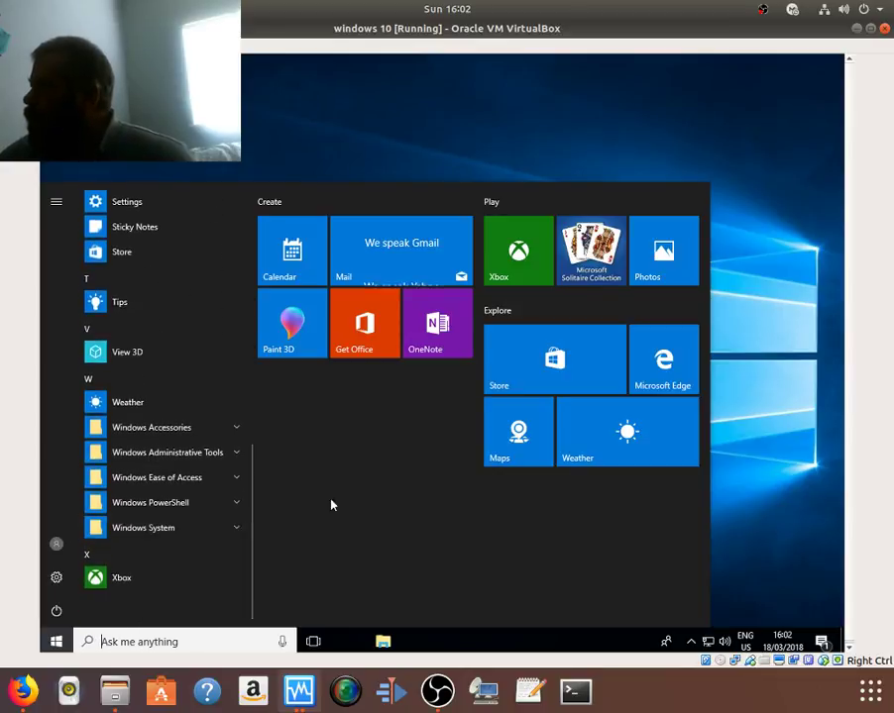
{"action": "left_click", "coordinate": [784, 526]}
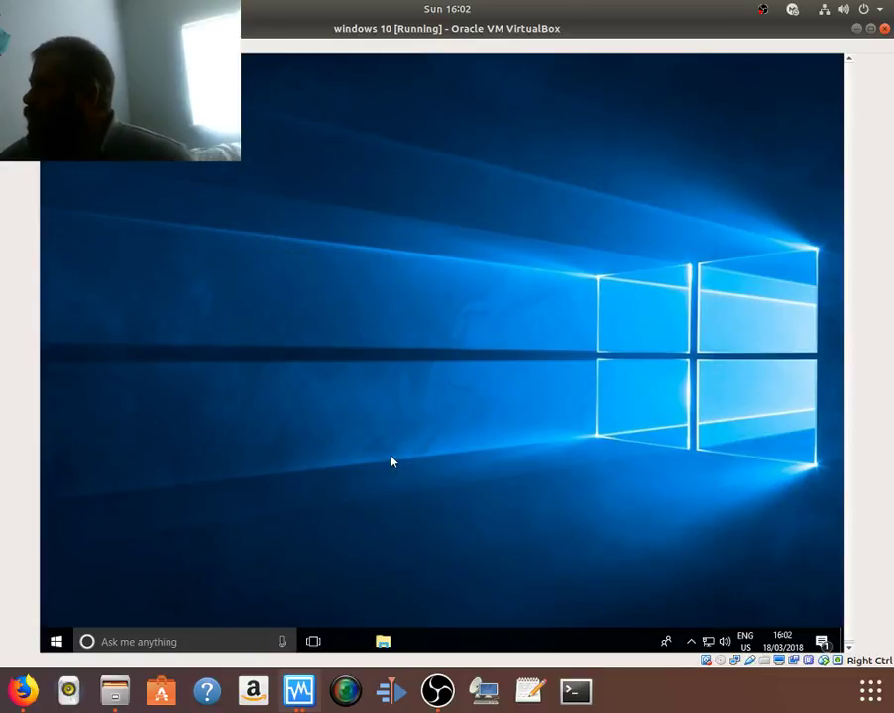
{"action": "triple_click", "coordinate": [383, 643]}
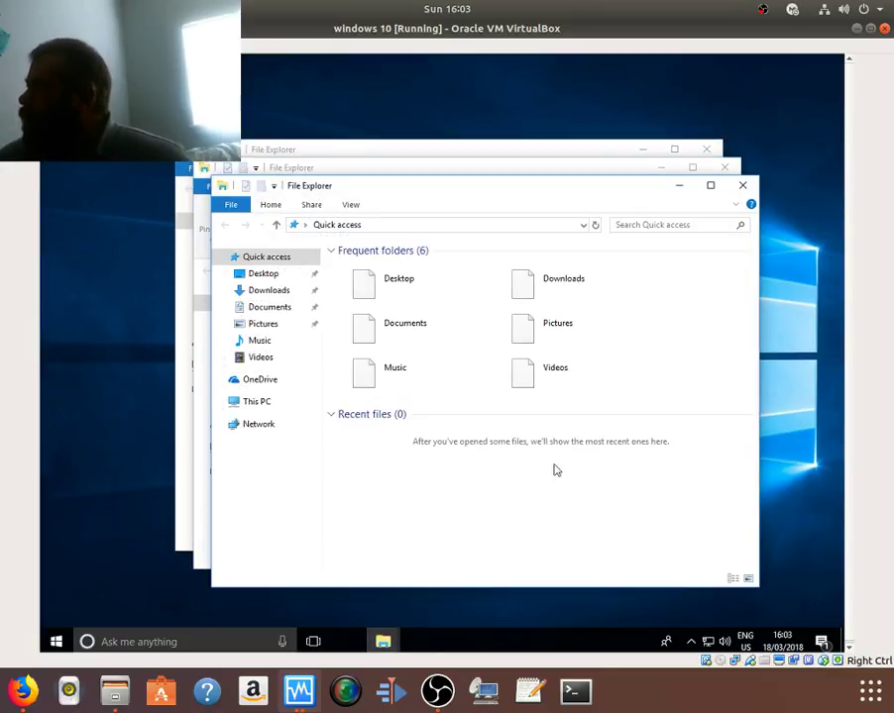
{"action": "left_click", "coordinate": [742, 185]}
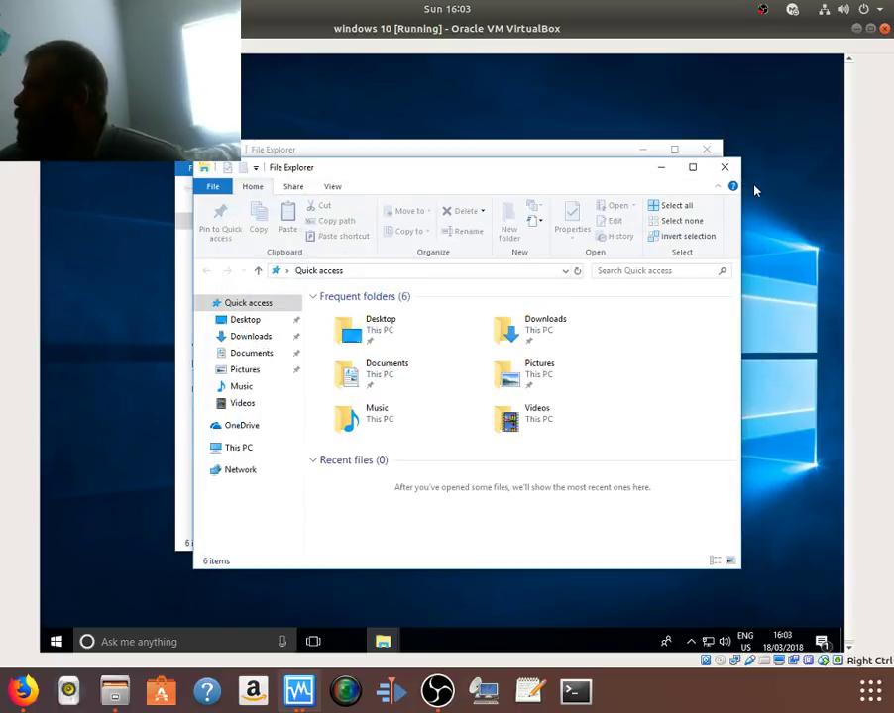
{"action": "left_click", "coordinate": [729, 172]}
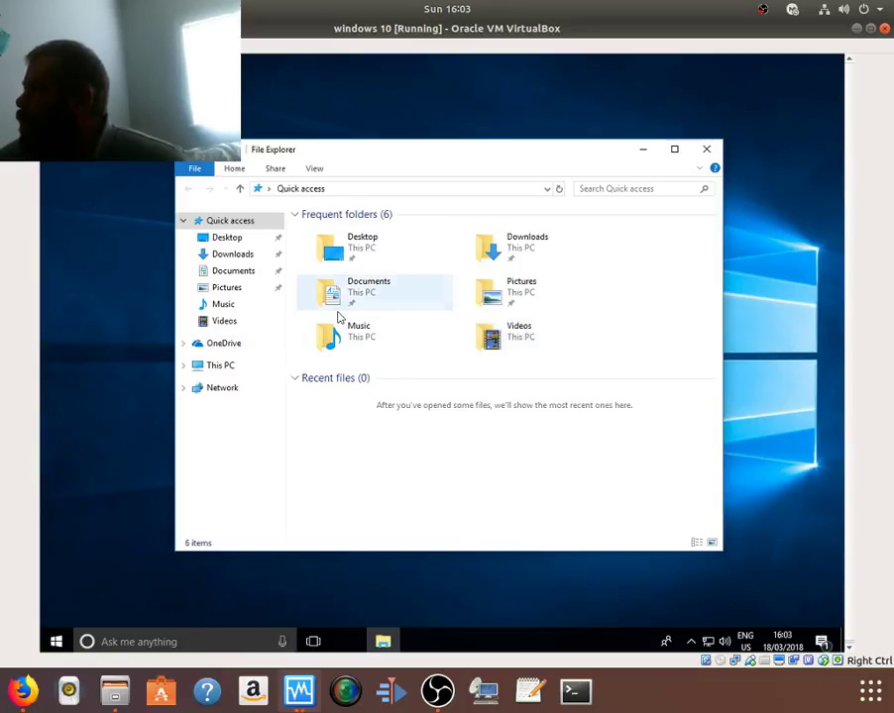
{"action": "left_click", "coordinate": [217, 368]}
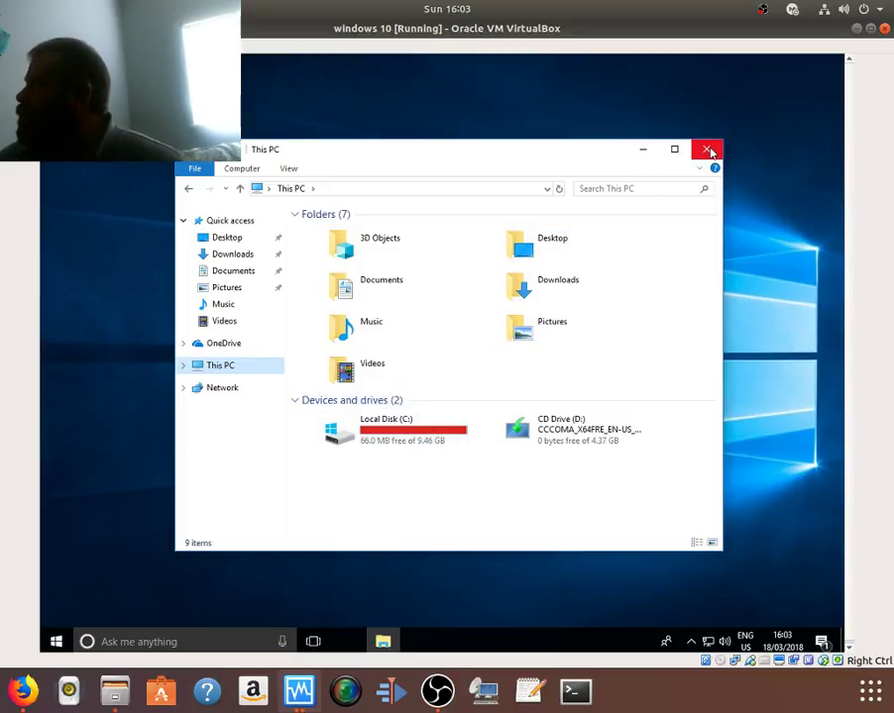
{"action": "left_click", "coordinate": [706, 148]}
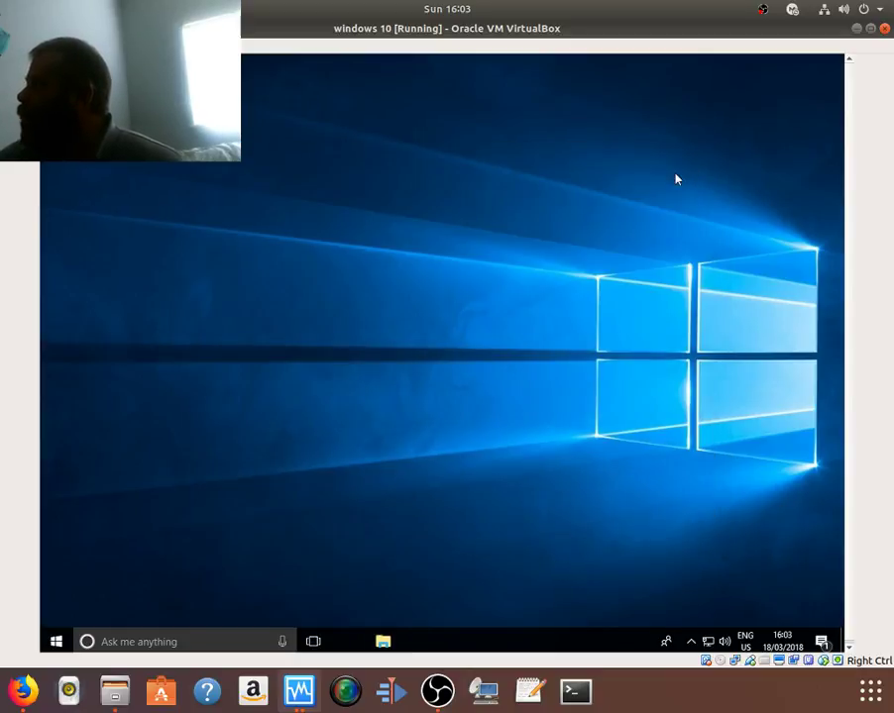
Step: Shut down the Windows 10 guest via the Start menu's power options
{"action": "left_click", "coordinate": [56, 642]}
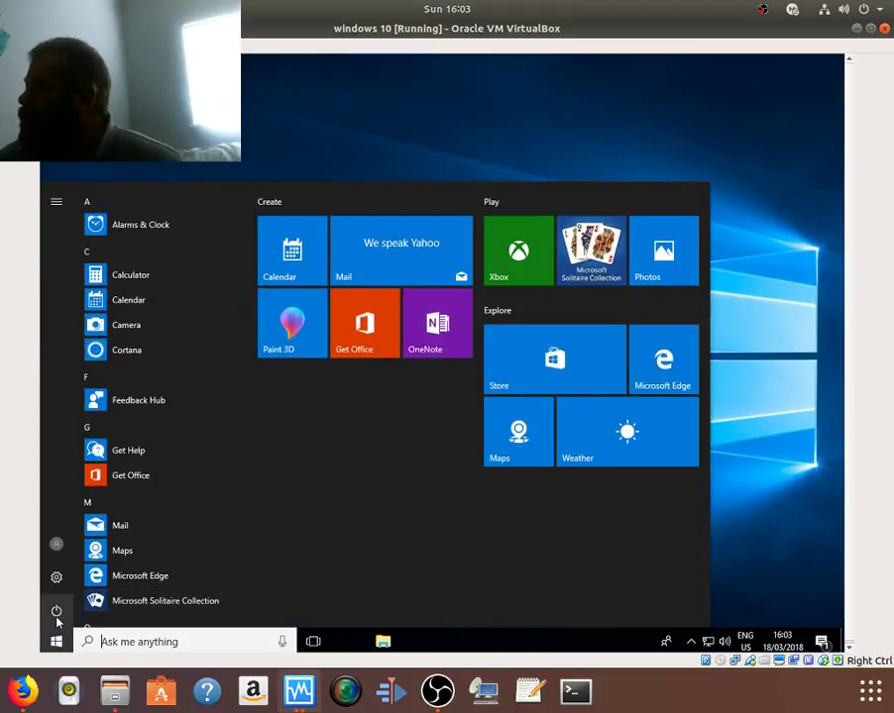
{"action": "left_click", "coordinate": [57, 612]}
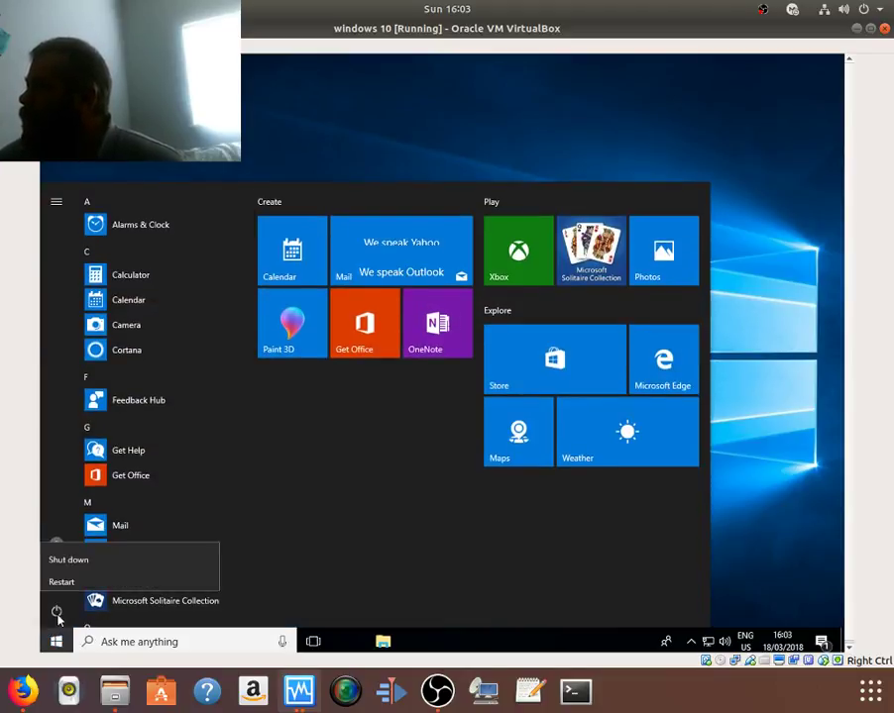
{"action": "left_click", "coordinate": [87, 562]}
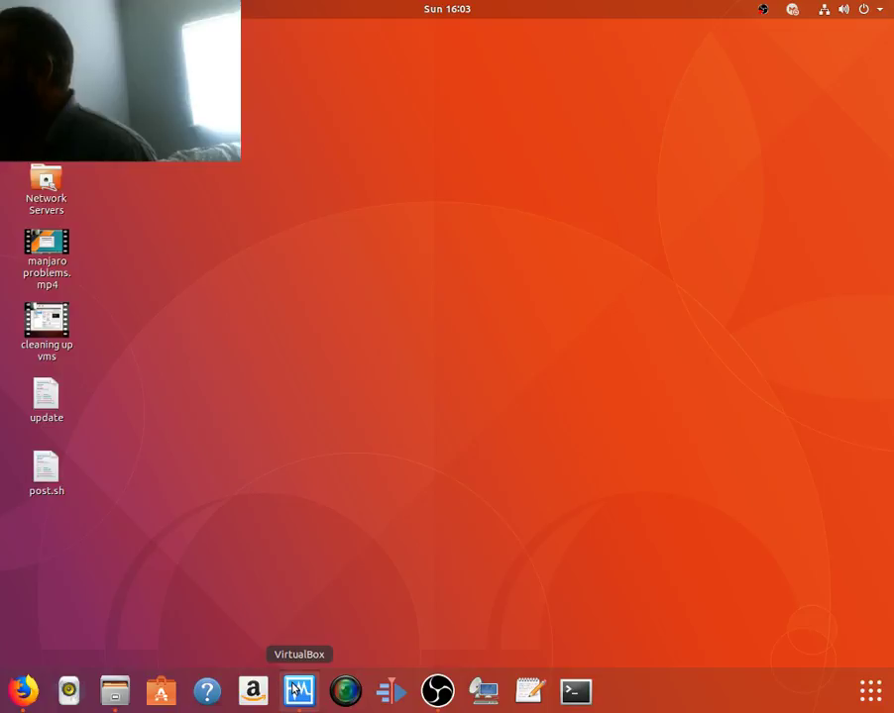
{"action": "left_click", "coordinate": [297, 690]}
{"action": "right_click", "coordinate": [276, 353]}
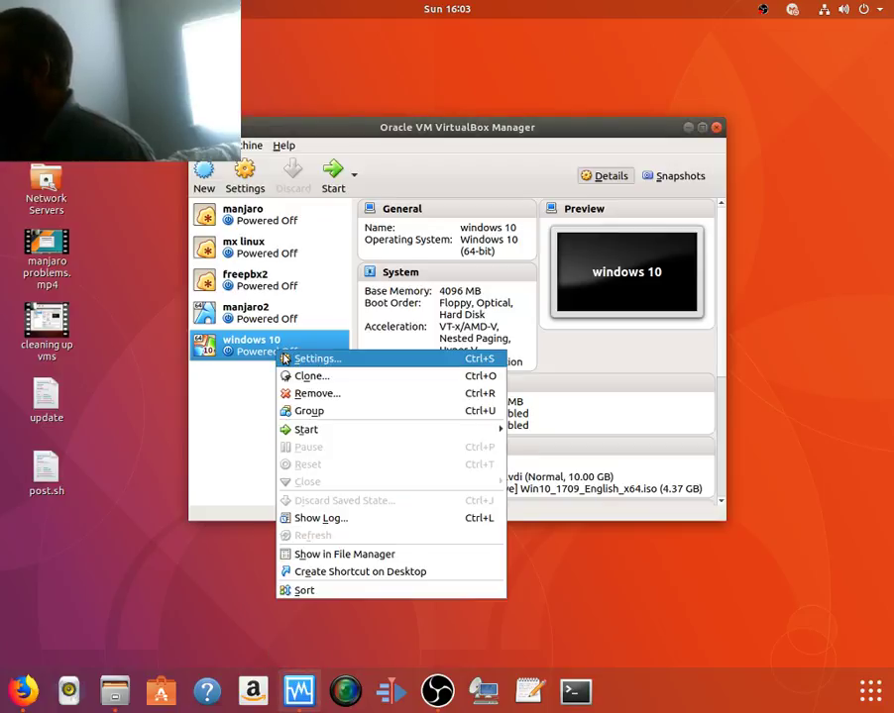
{"action": "left_click", "coordinate": [284, 359]}
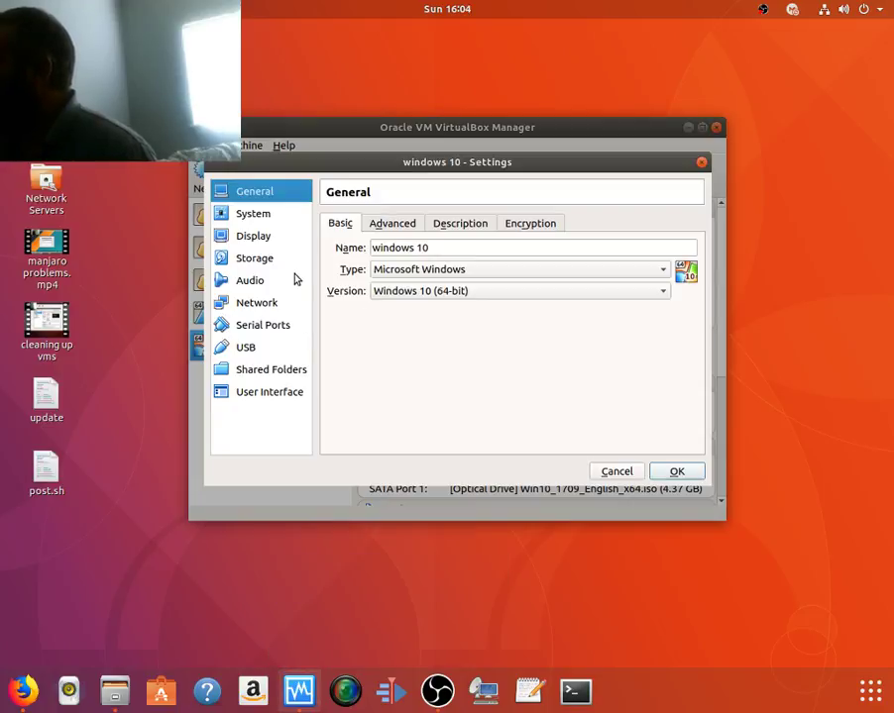
{"action": "left_click", "coordinate": [259, 261]}
{"action": "left_click", "coordinate": [382, 275]}
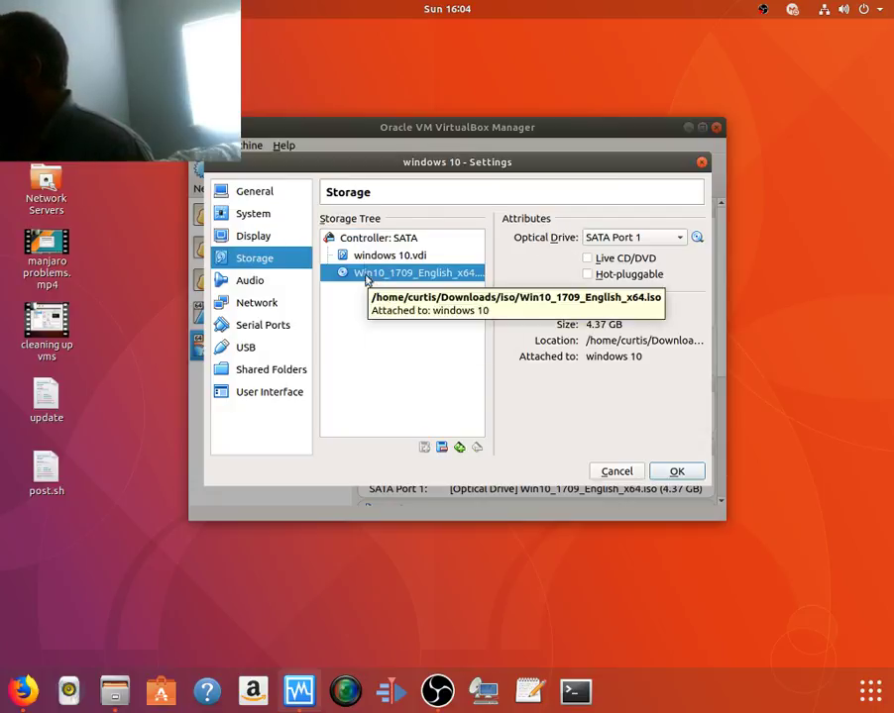
{"action": "left_click", "coordinate": [367, 258]}
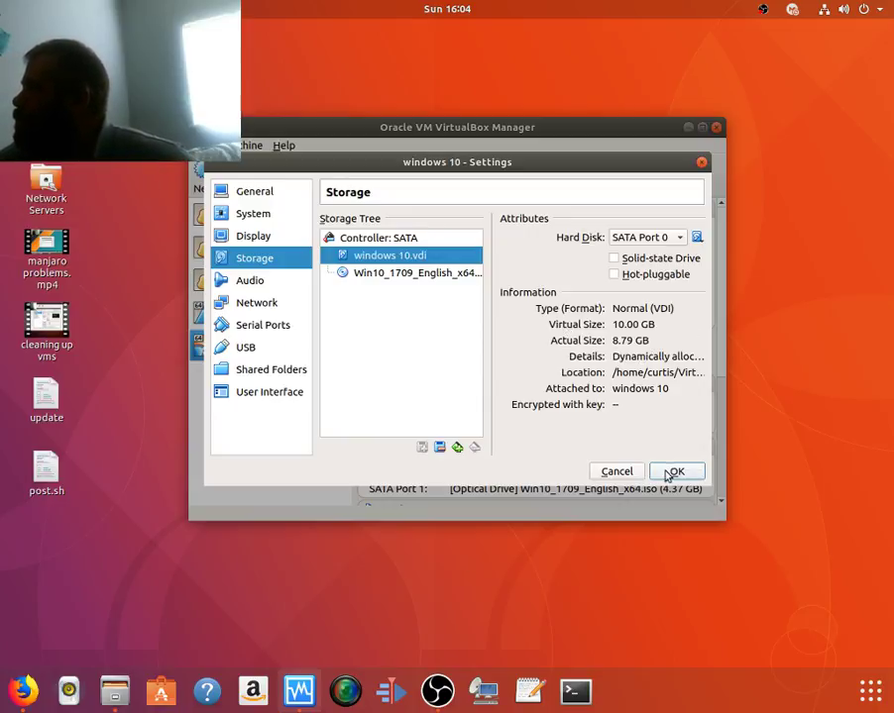
{"action": "left_click", "coordinate": [632, 479]}
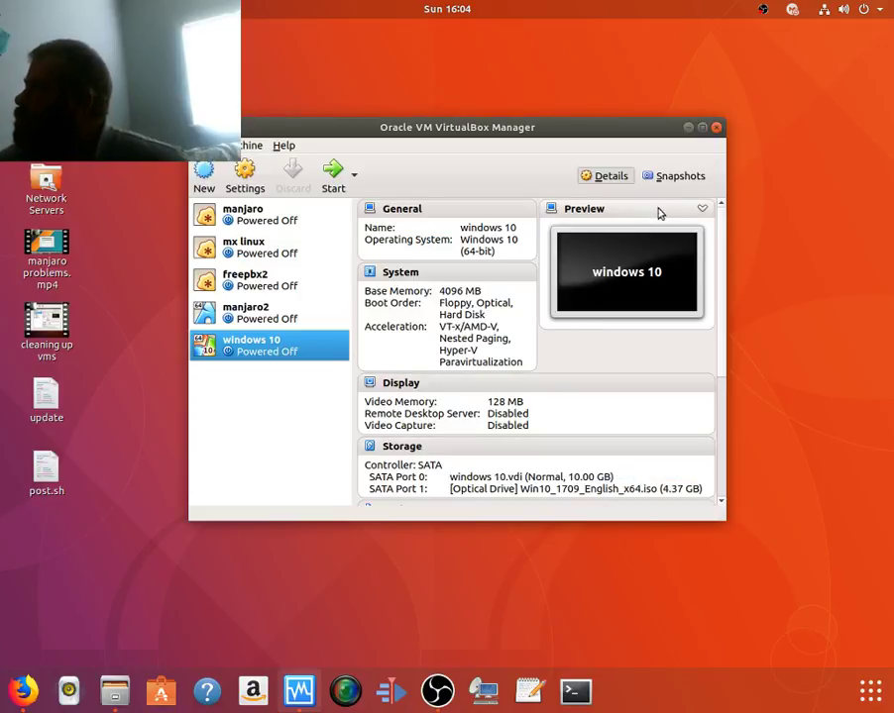
{"action": "left_click", "coordinate": [717, 128]}
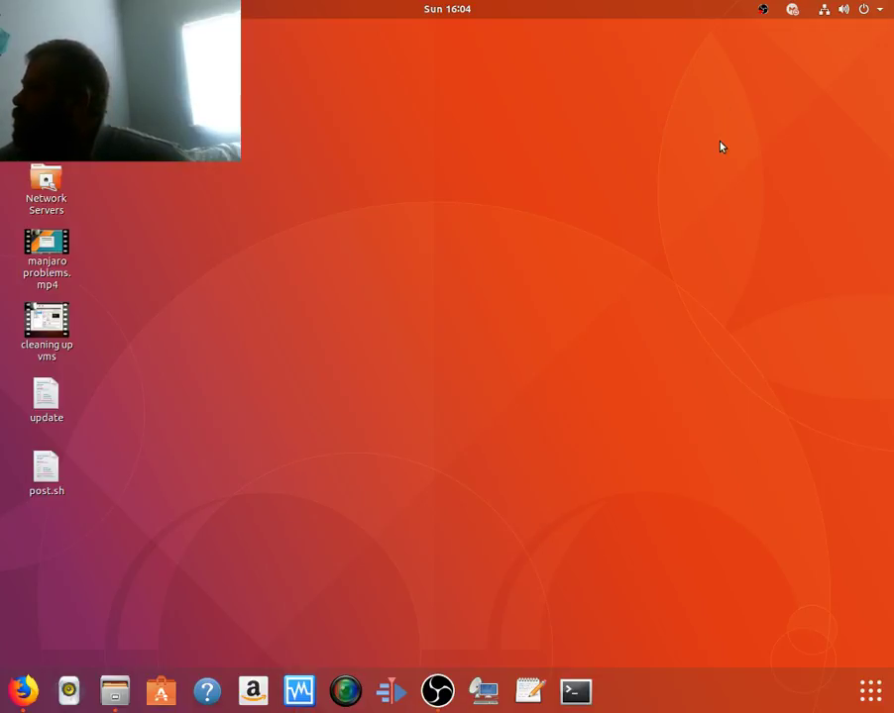
Step: Open the OBS Studio window from the dock
{"action": "left_click", "coordinate": [437, 693]}
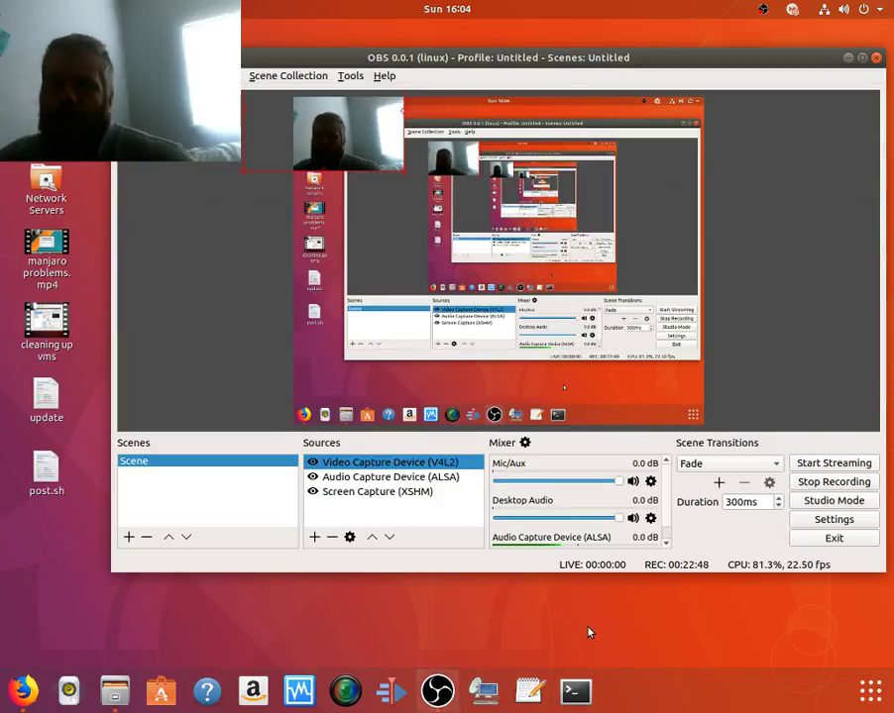